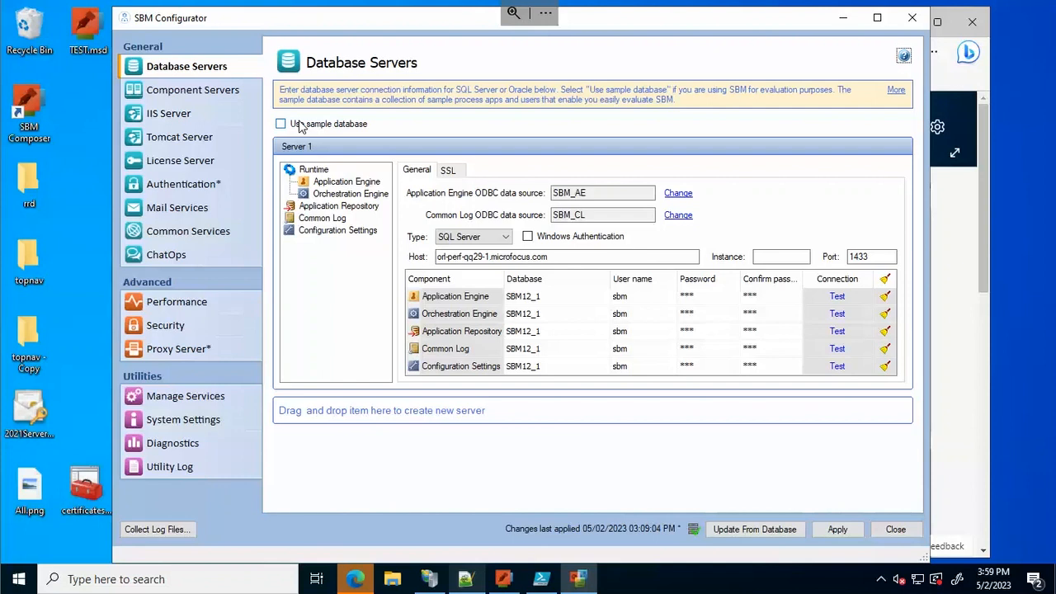
- Review the components assigned to this machine's component server and the SSO URL overrides in the security settings
left_click(165, 96)
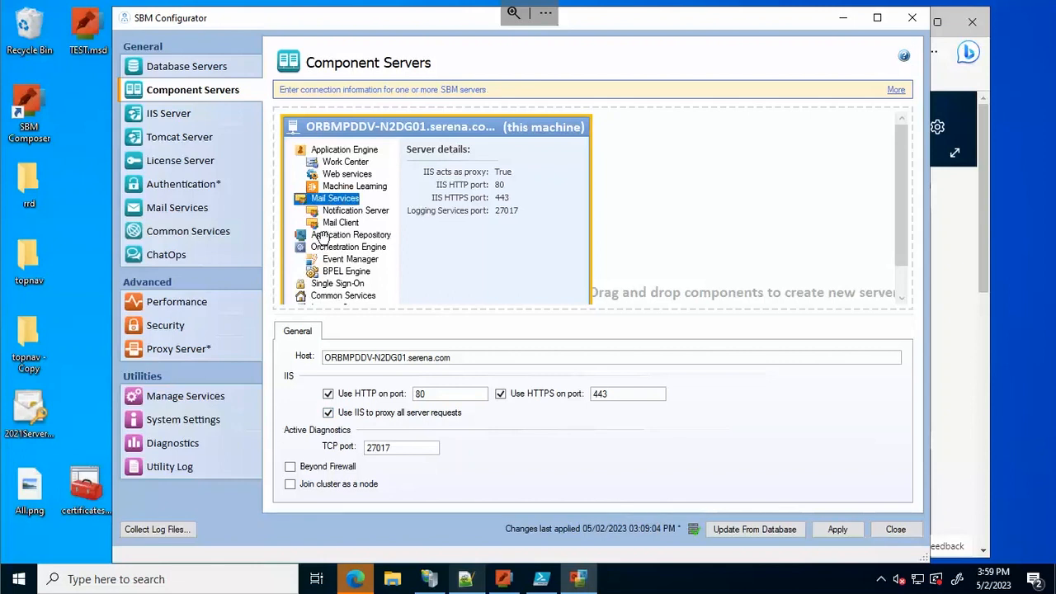
left_click(322, 236)
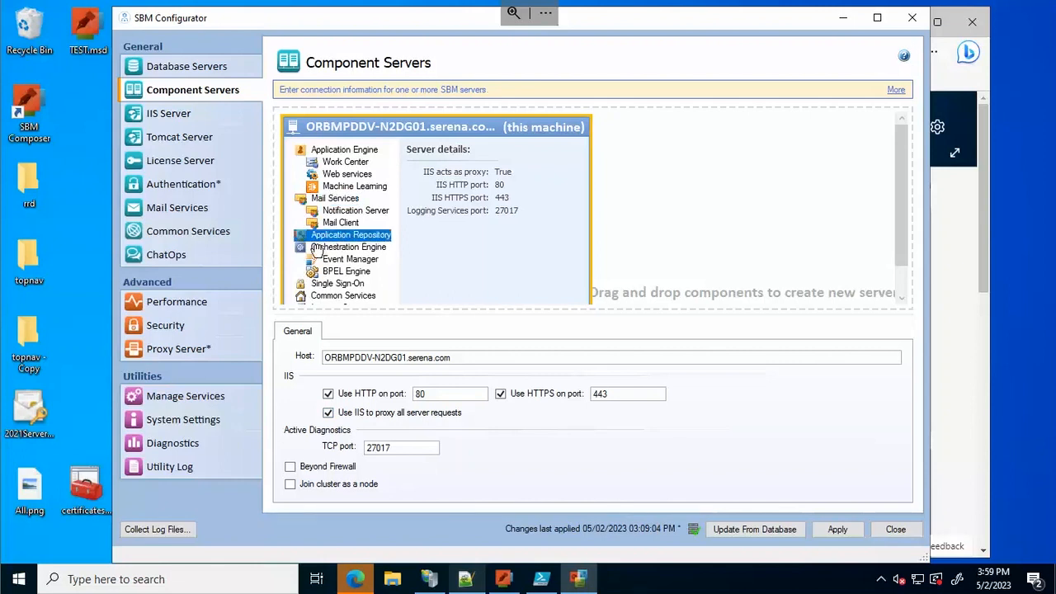
left_click(322, 285)
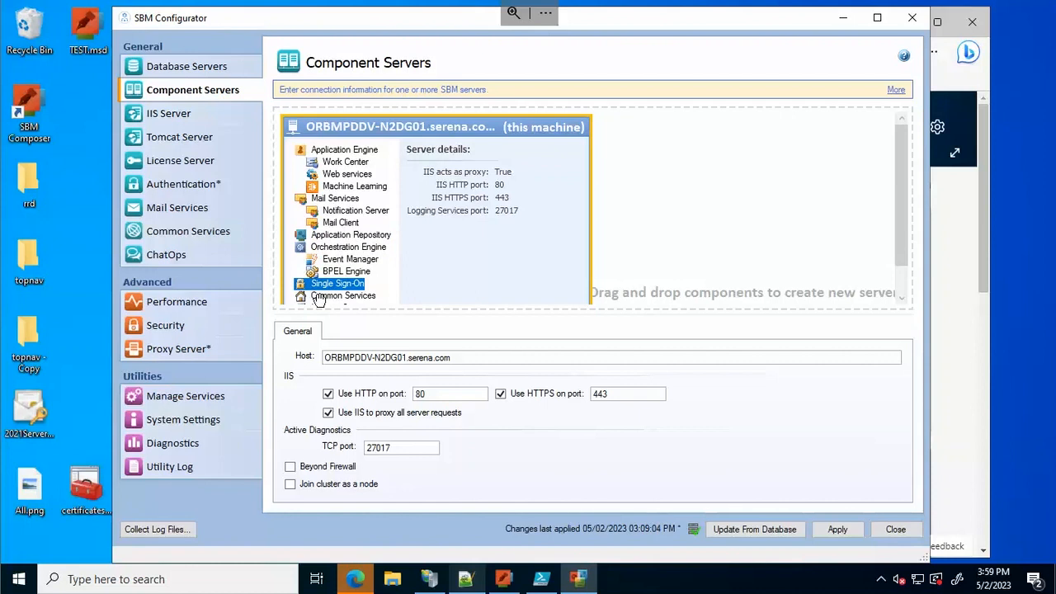
left_click(320, 298)
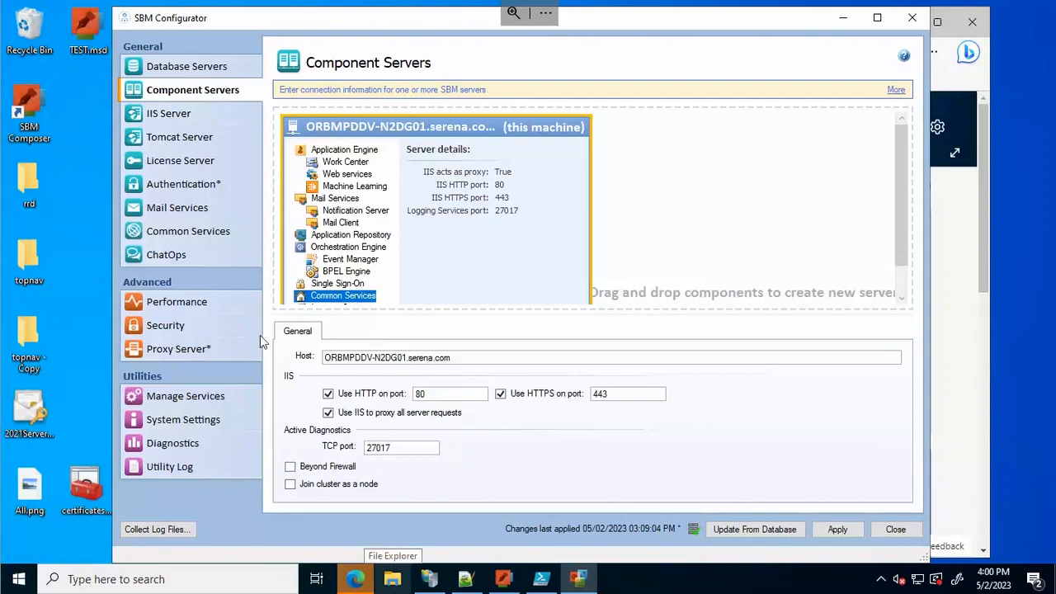
left_click(176, 329)
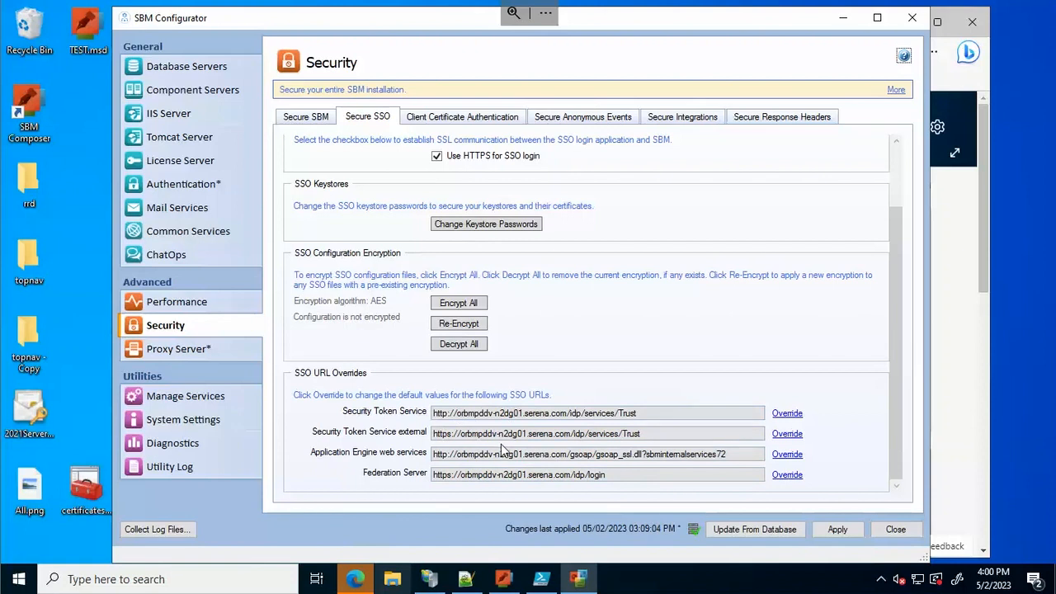
- Move Single Sign-On, Orchestration Engine and Mail Services from this machine to a new component server
left_click(218, 93)
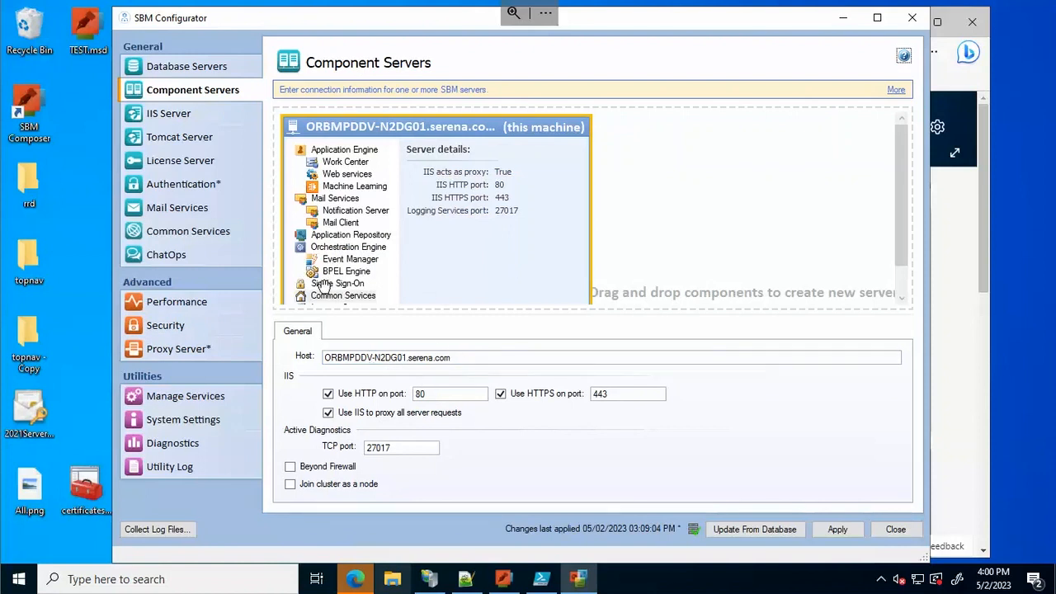
left_click_drag(334, 283, 680, 172)
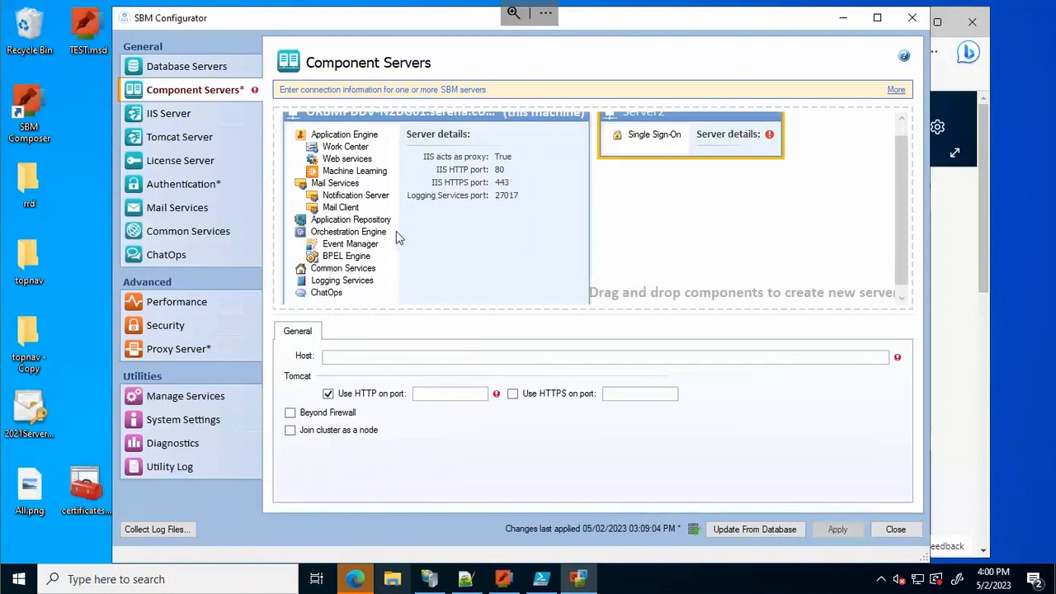
left_click(313, 271)
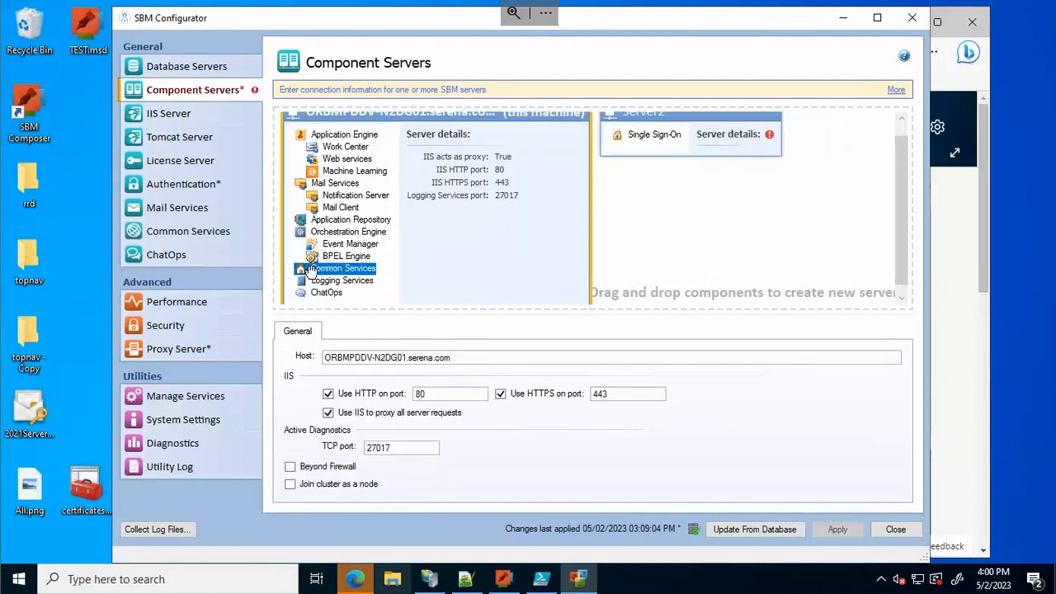
left_click_drag(329, 234, 640, 150)
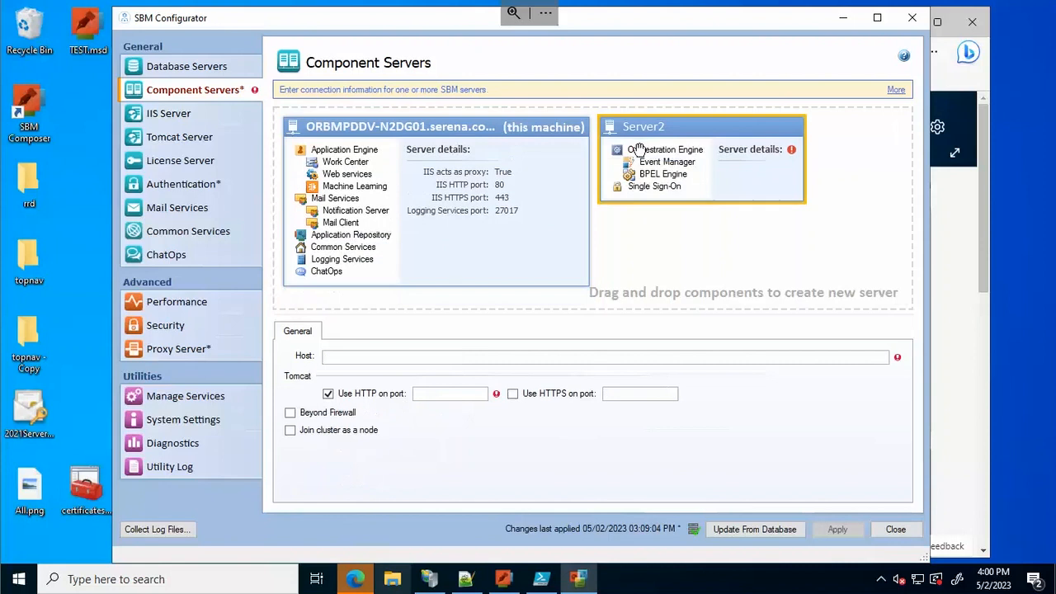
left_click(318, 198)
left_click_drag(373, 202, 678, 198)
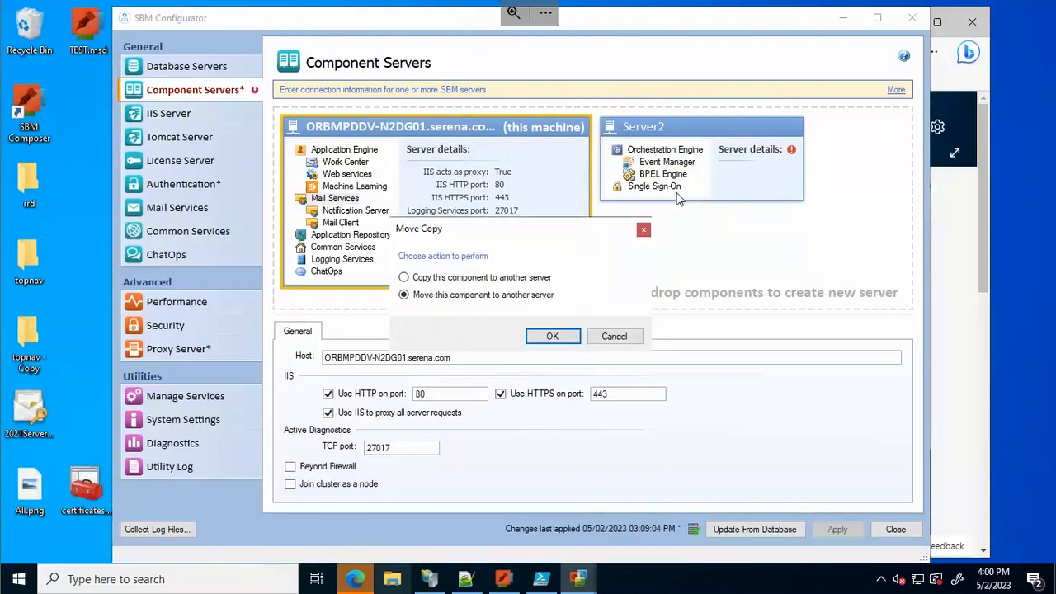
left_click(540, 336)
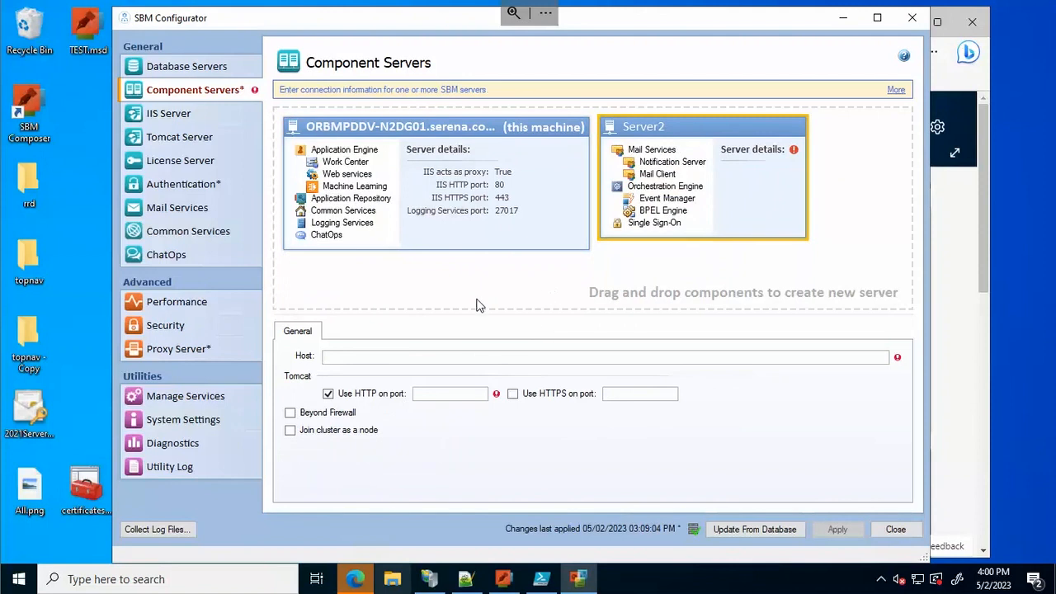
- Set the new server's host to SSOServer.serena.com, disable HTTP and enable HTTPS on port 443
left_click(366, 357)
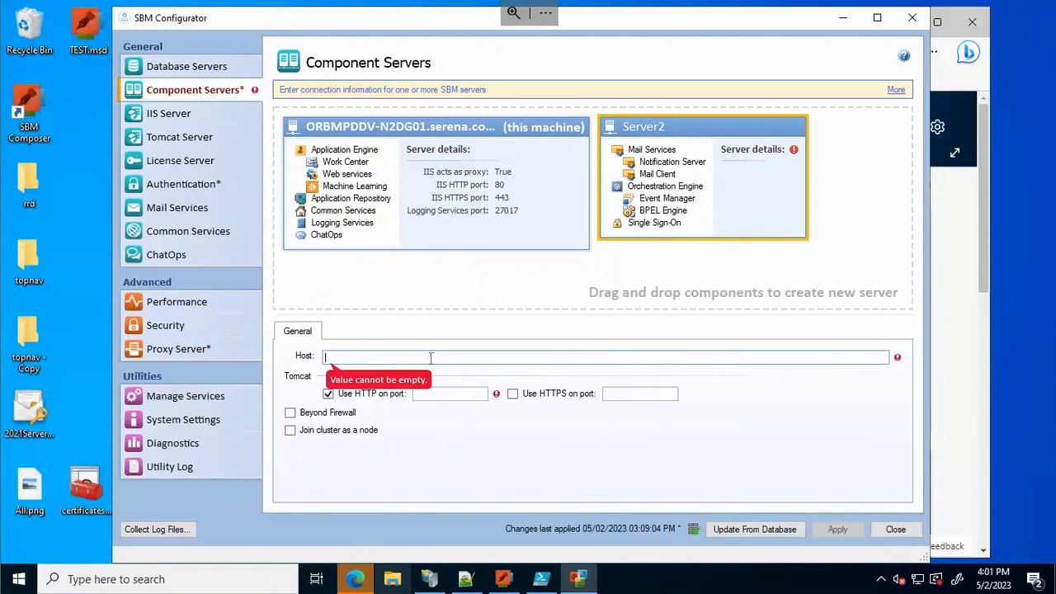
key("ctrl+v")
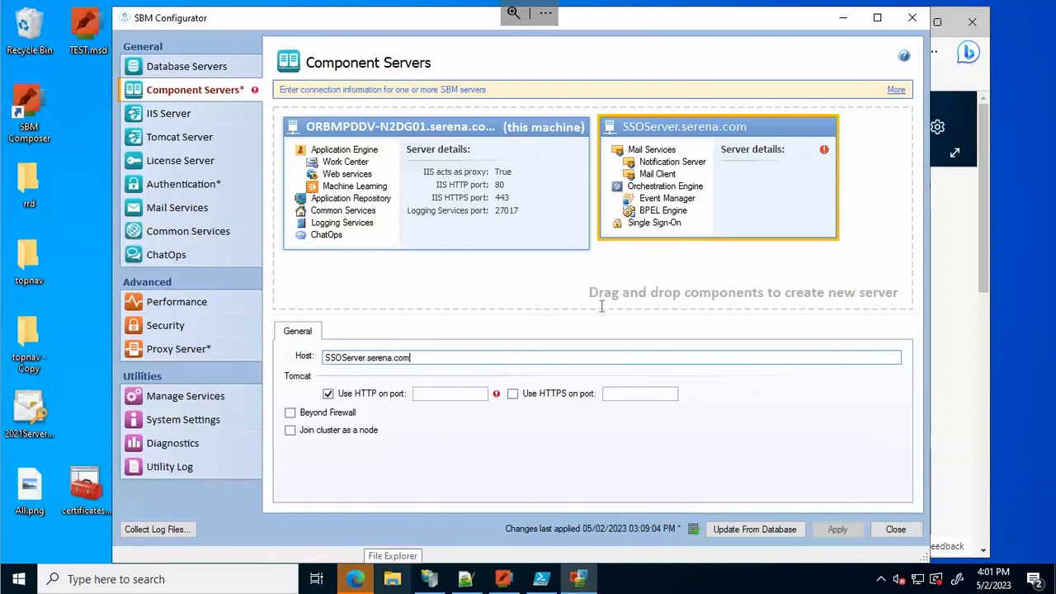
left_click(512, 394)
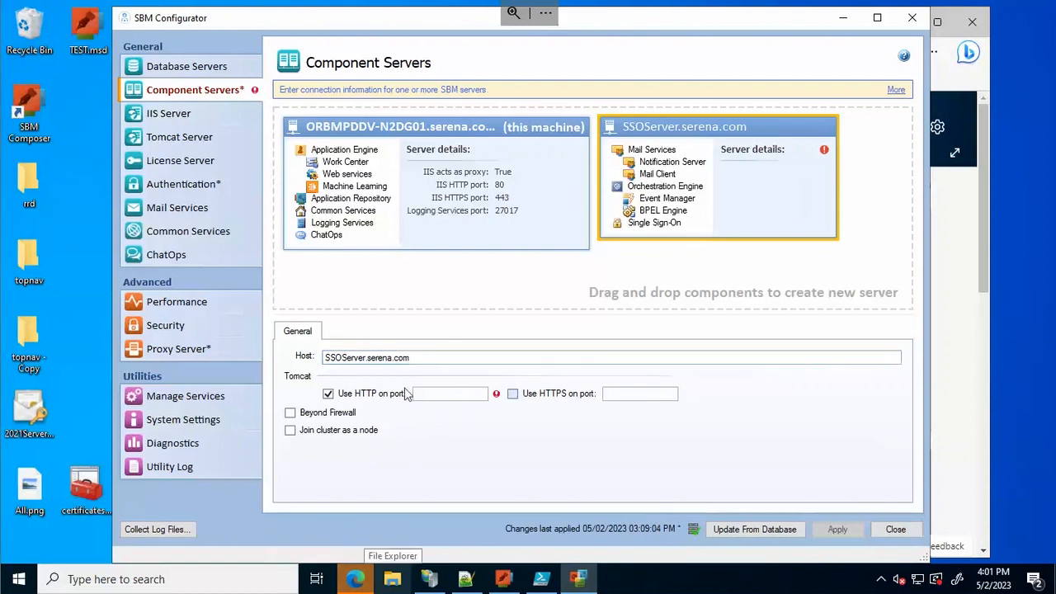
left_click(328, 393)
left_click(635, 396)
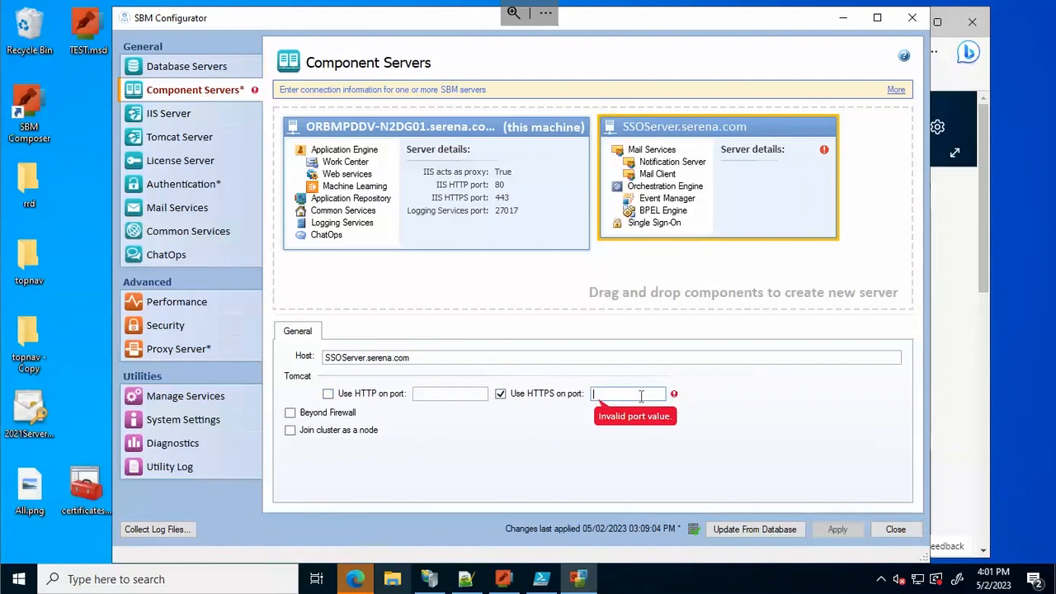
type("443")
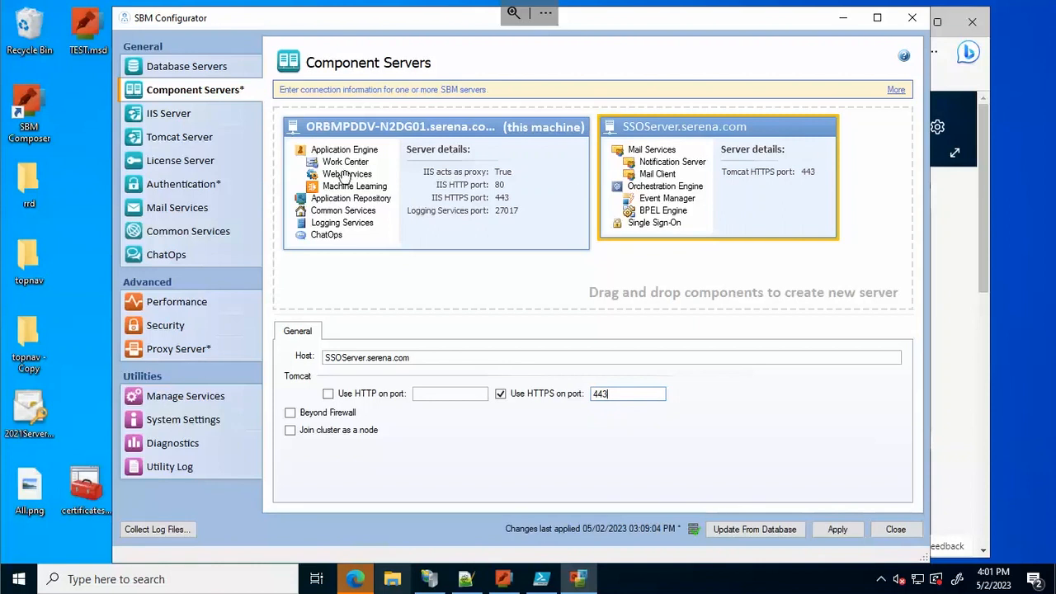
- Check the SSO URL overrides, set the SSO server's HTTPS port to 8443, and check the overrides again
left_click(181, 326)
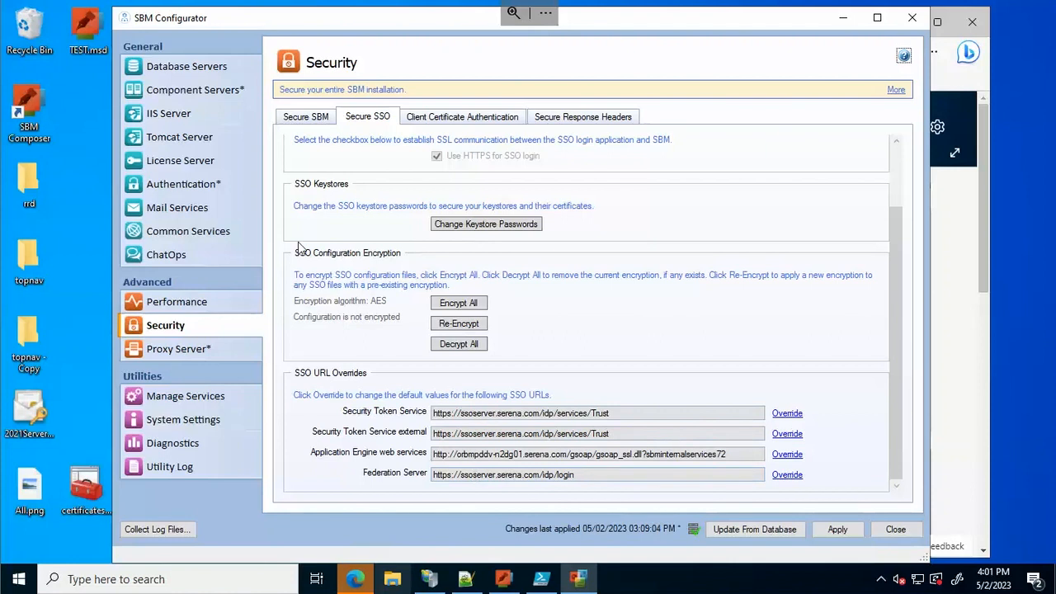
left_click(219, 92)
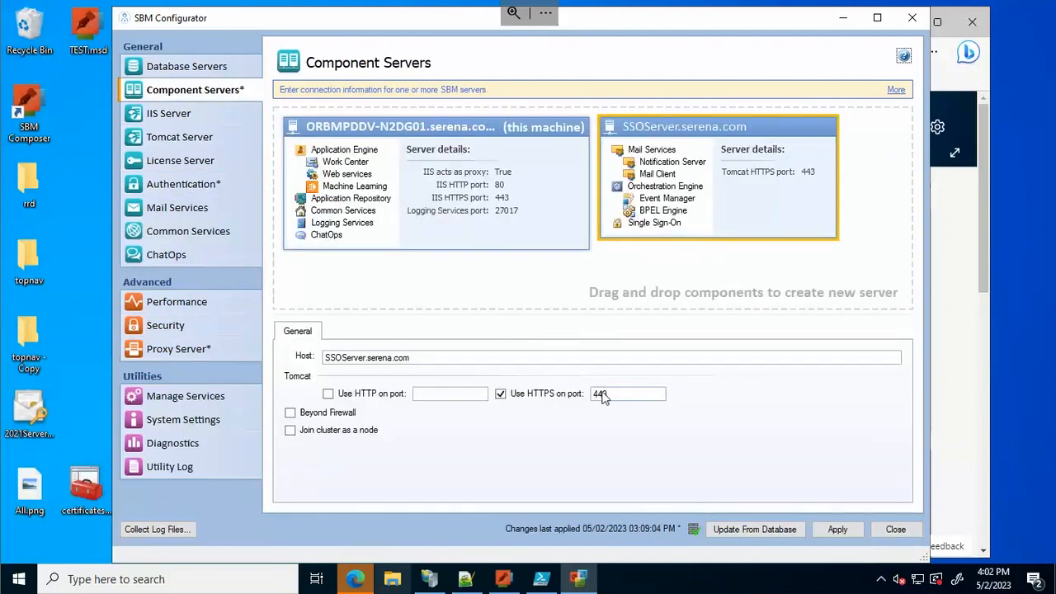
left_click(593, 393)
type("8")
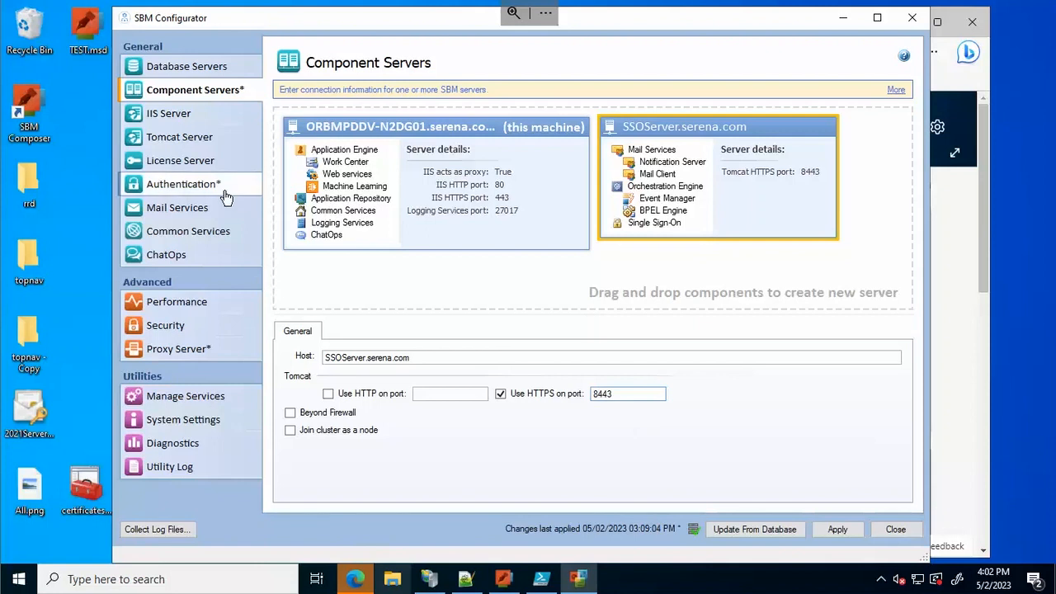
left_click(178, 327)
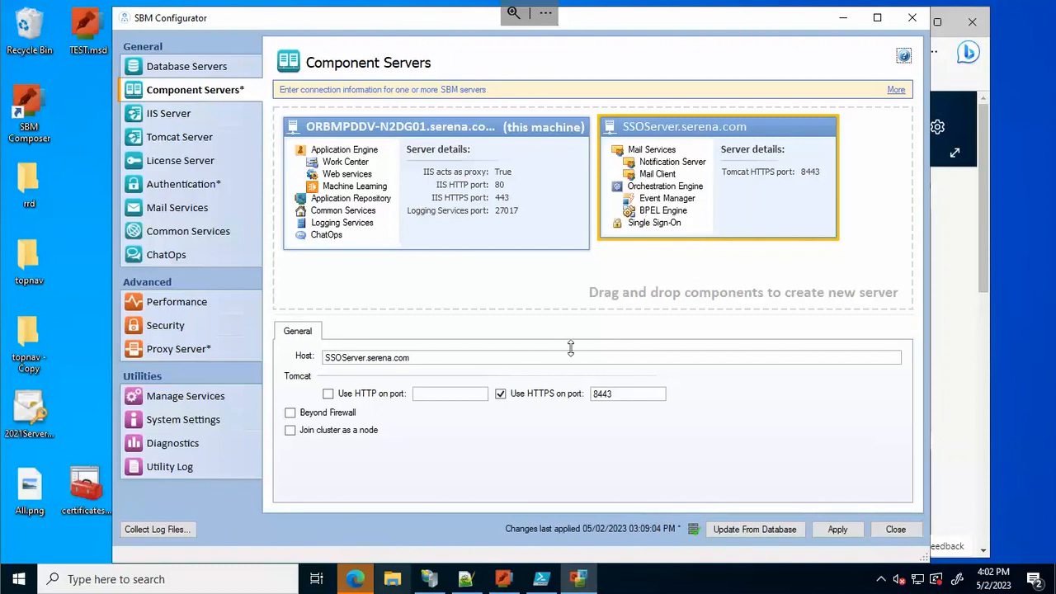
- Move Mail Services, Orchestration Engine and Single Sign-On from the SSO server back to this machine
left_click_drag(648, 151, 399, 216)
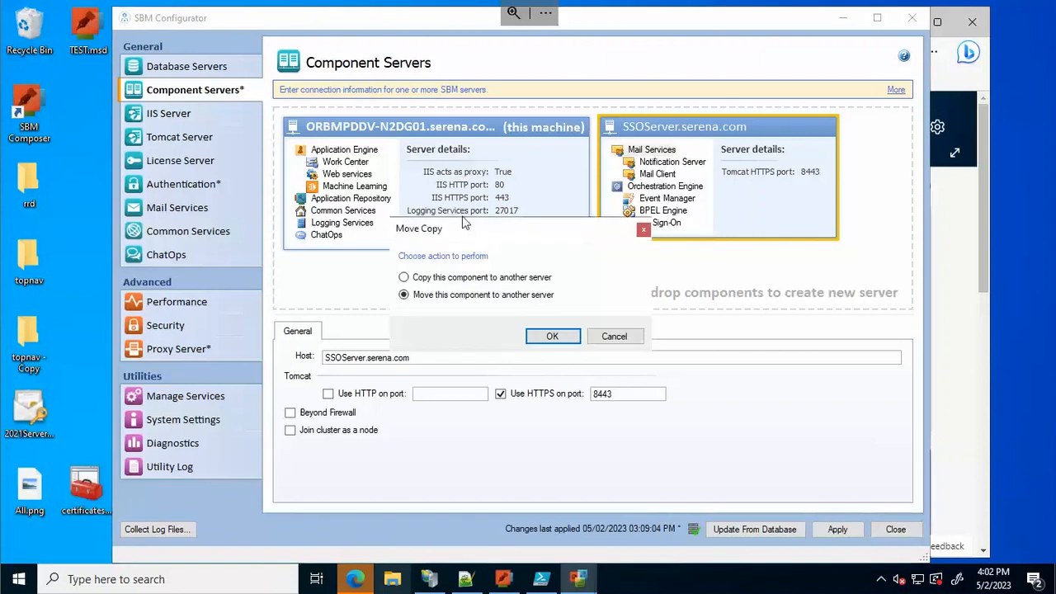
left_click(547, 336)
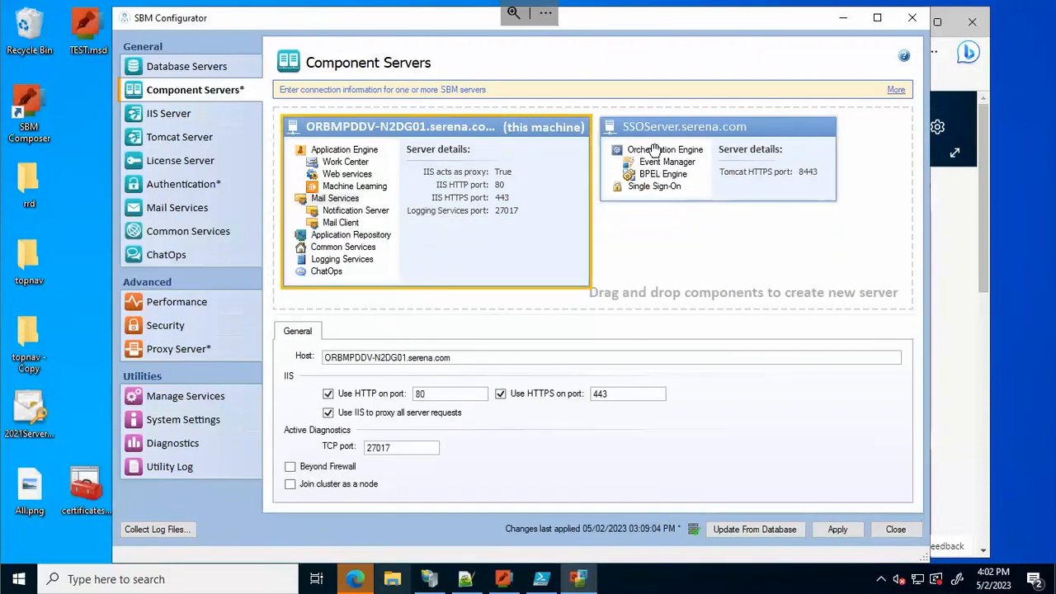
left_click_drag(657, 149, 581, 211)
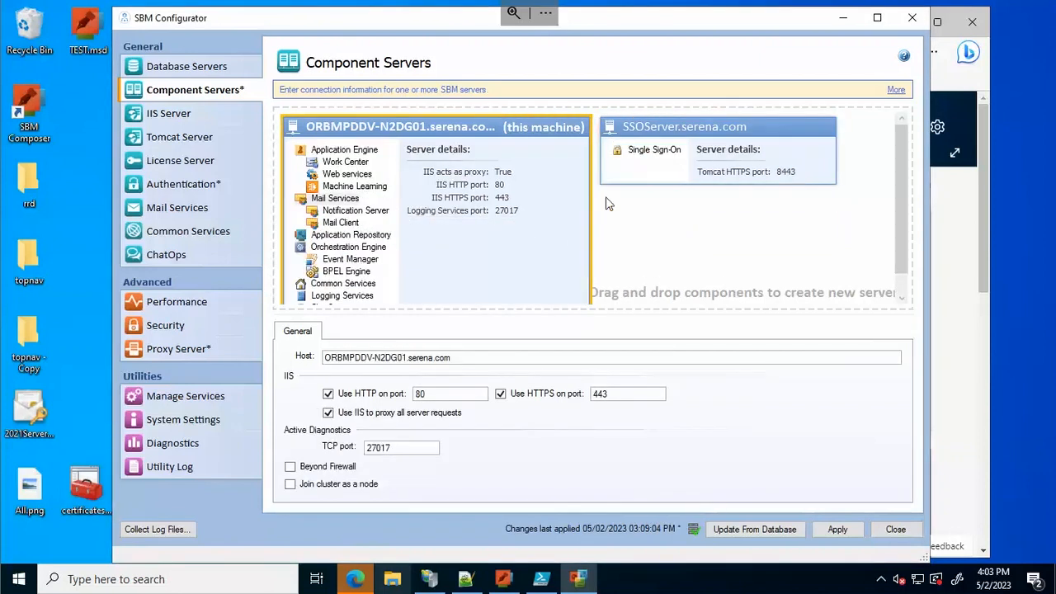
left_click_drag(639, 155, 425, 221)
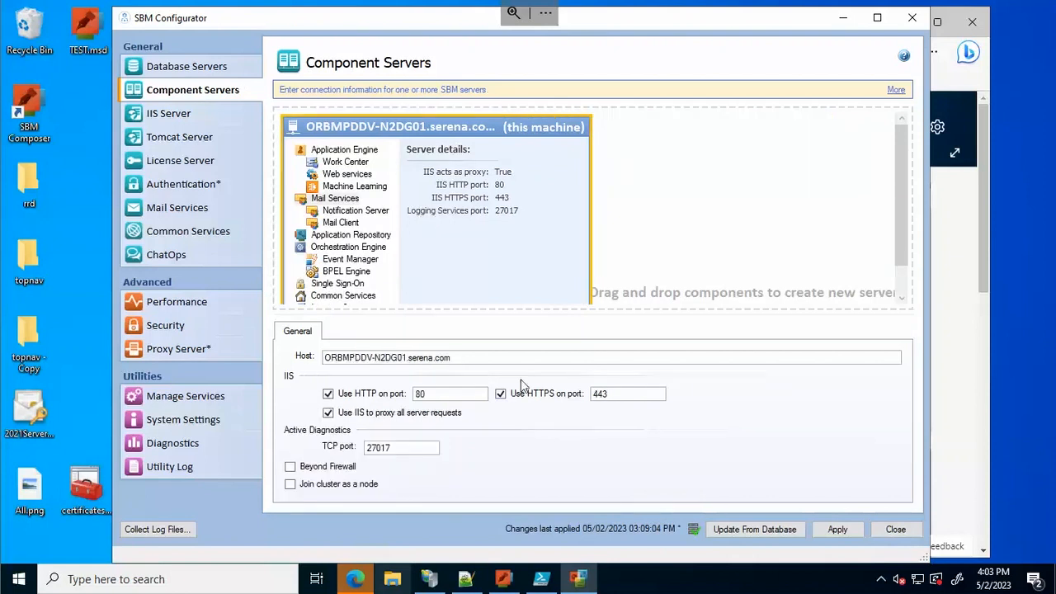
- Mark this machine as beyond the firewall, with external host teamtrack and external HTTPS on port 443
left_click(298, 472)
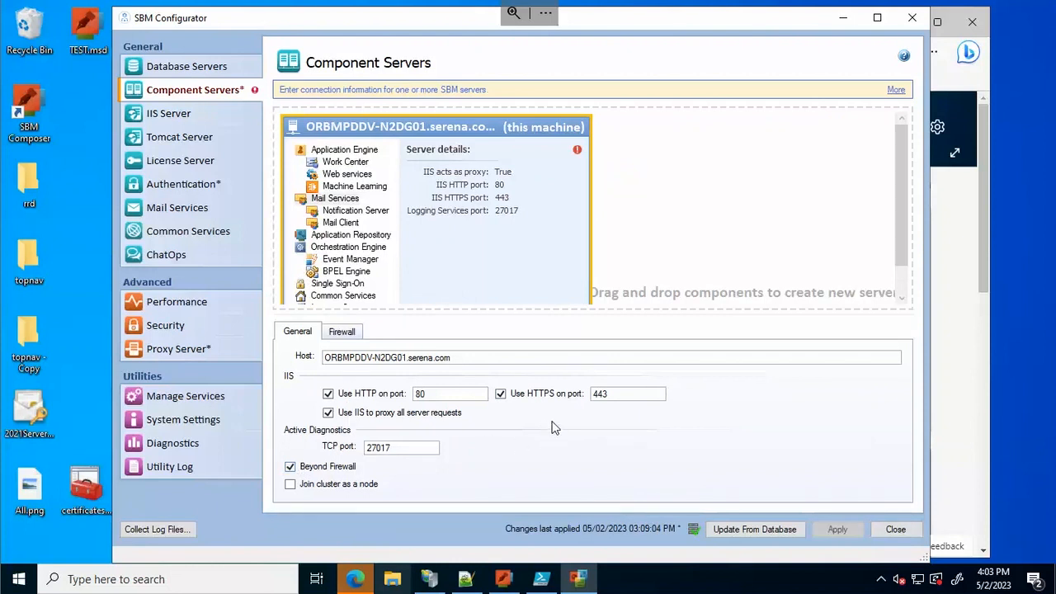
left_click(341, 333)
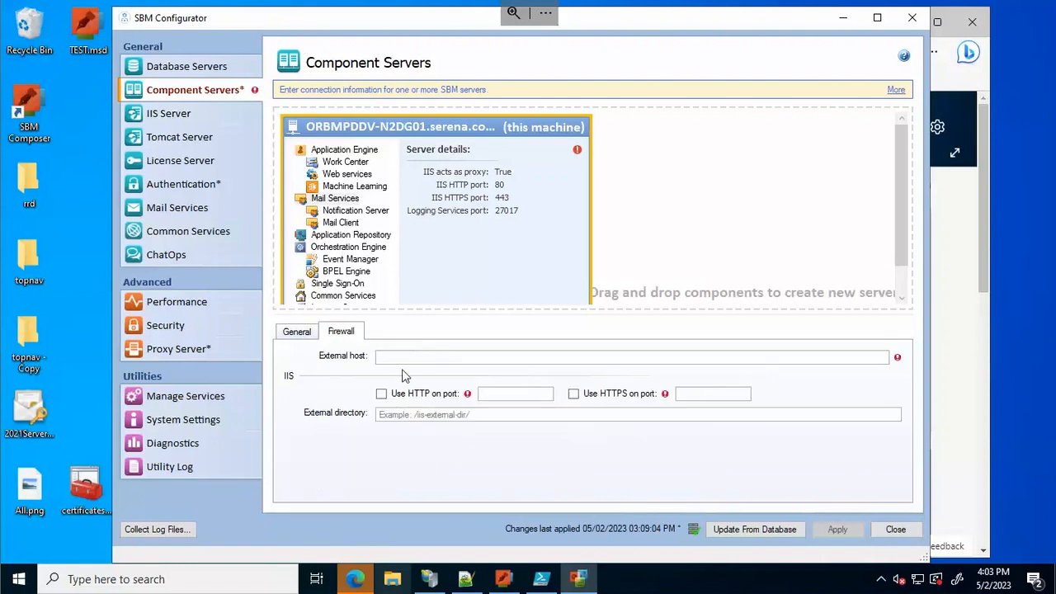
left_click(405, 357)
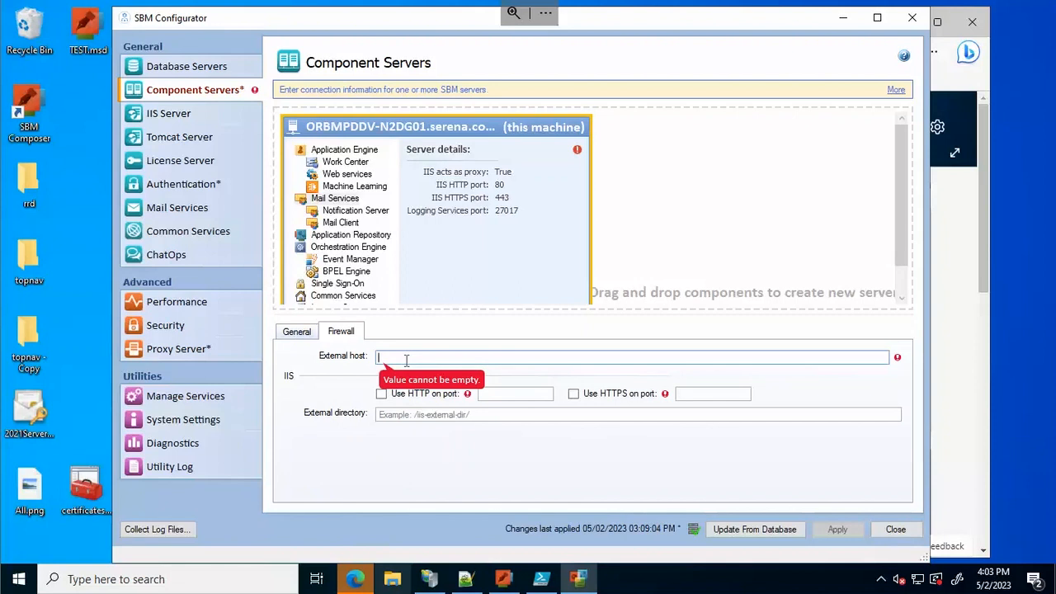
type("tea")
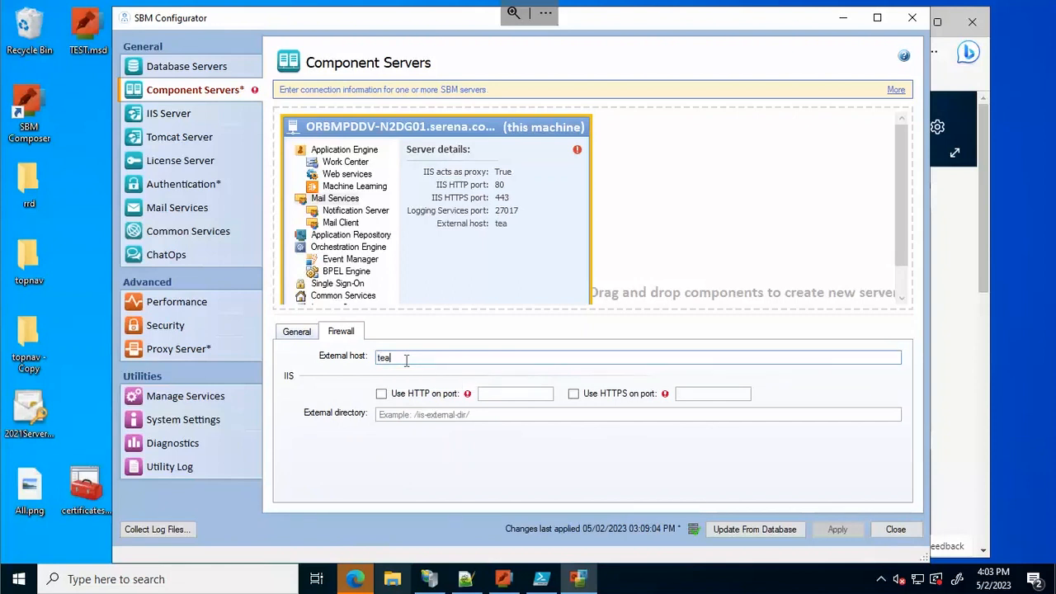
type("mtrack")
left_click(574, 395)
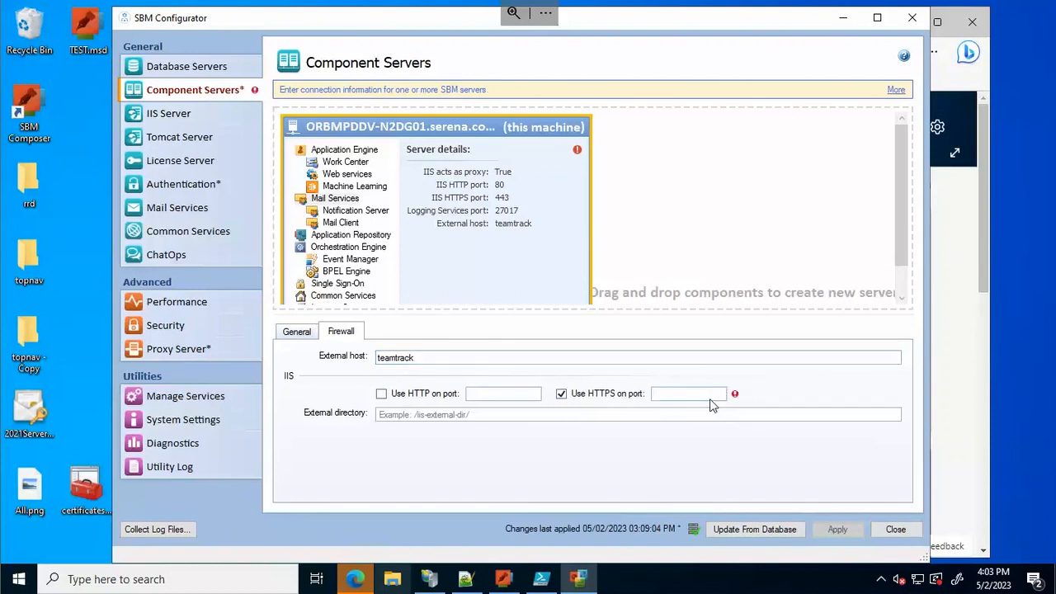
left_click(712, 395)
type("443")
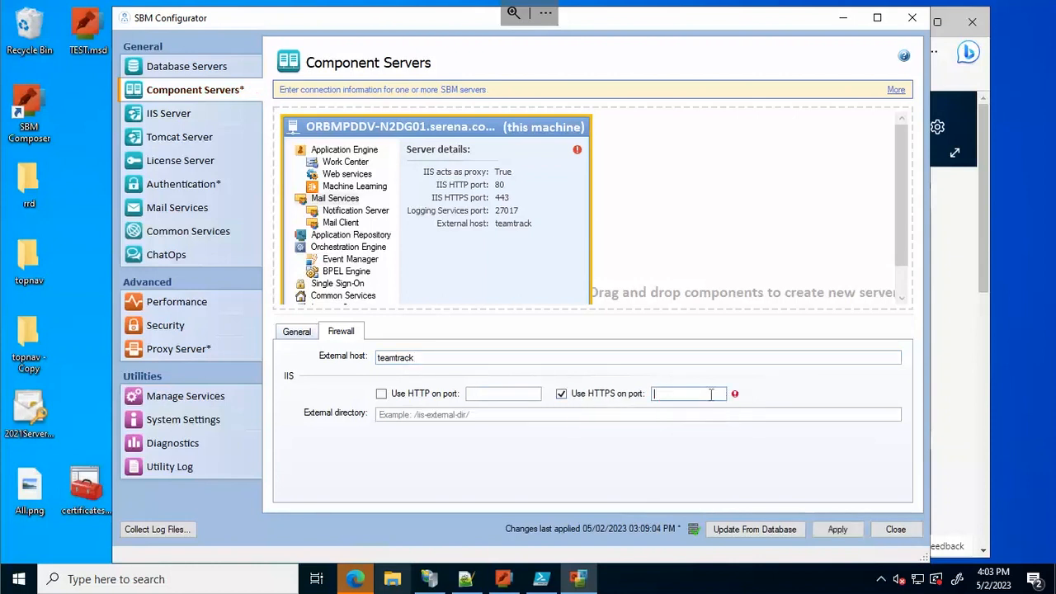
- Compare this machine's general and firewall settings and review the SSO URL overrides in the security settings
left_click(299, 332)
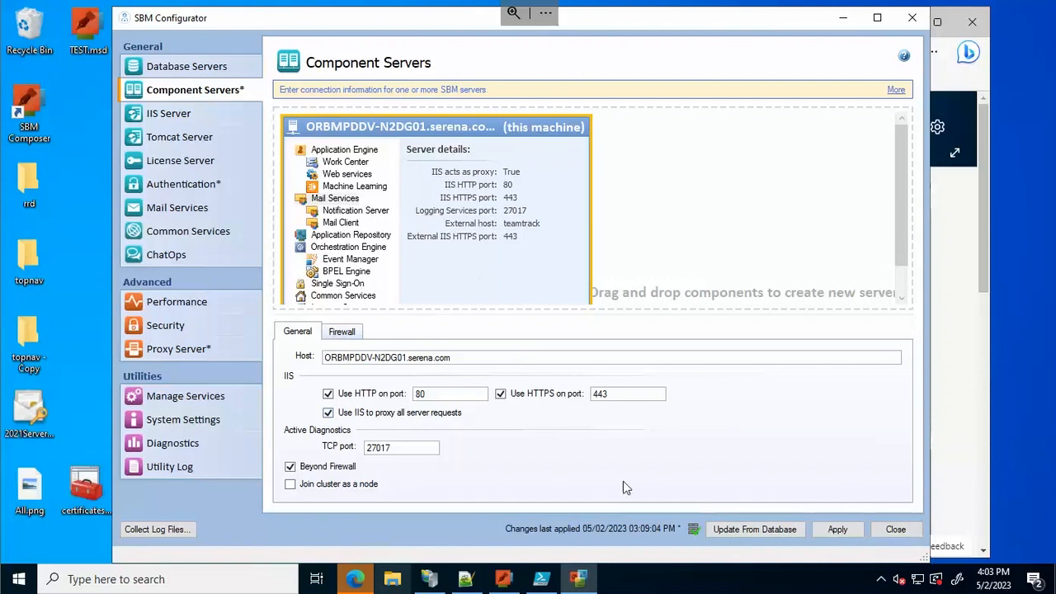
left_click(342, 331)
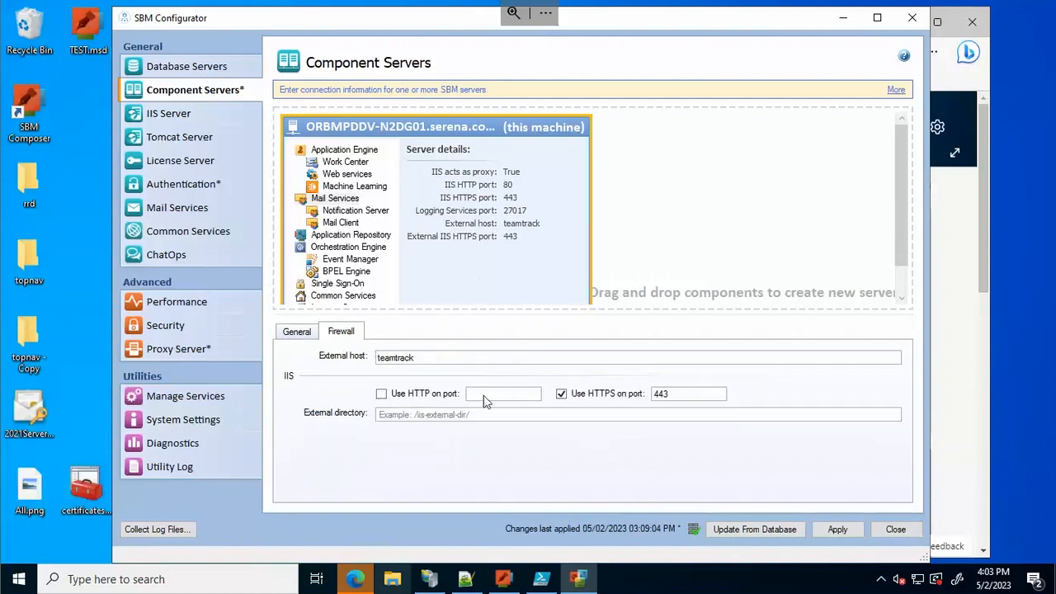
left_click(297, 331)
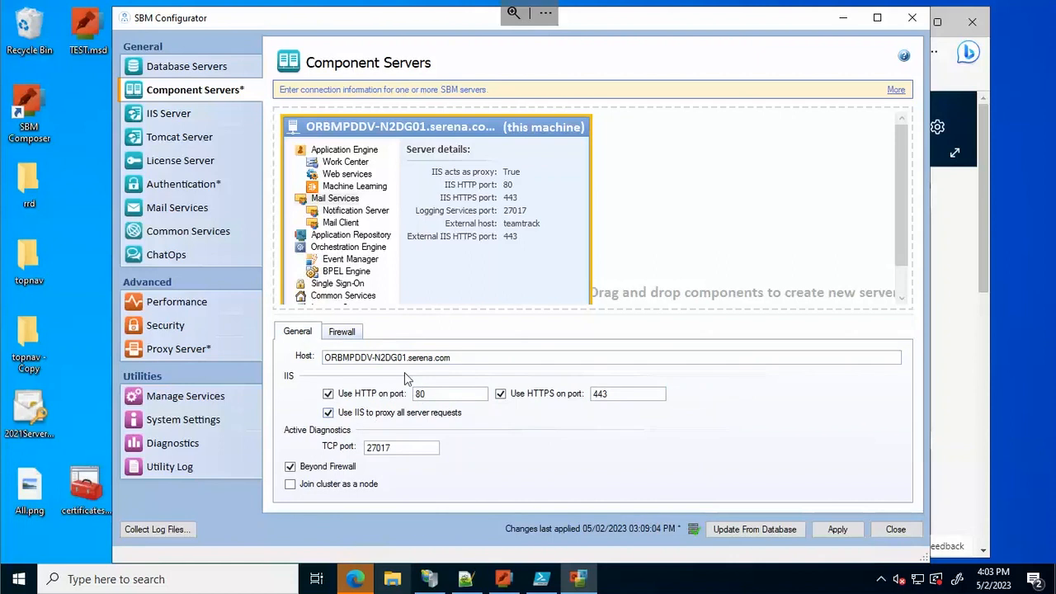
left_click(251, 337)
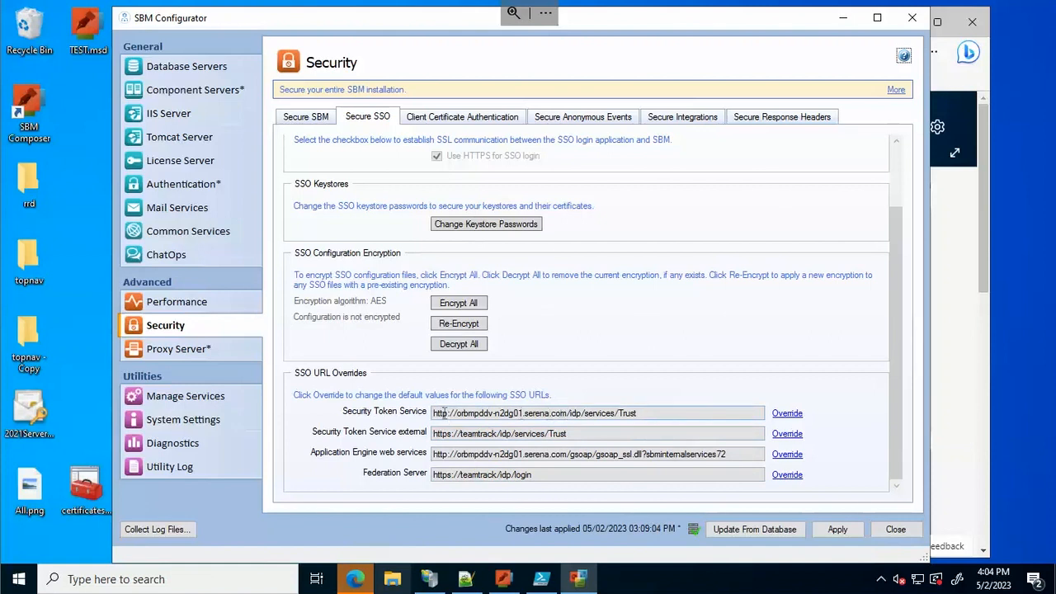
left_click(240, 100)
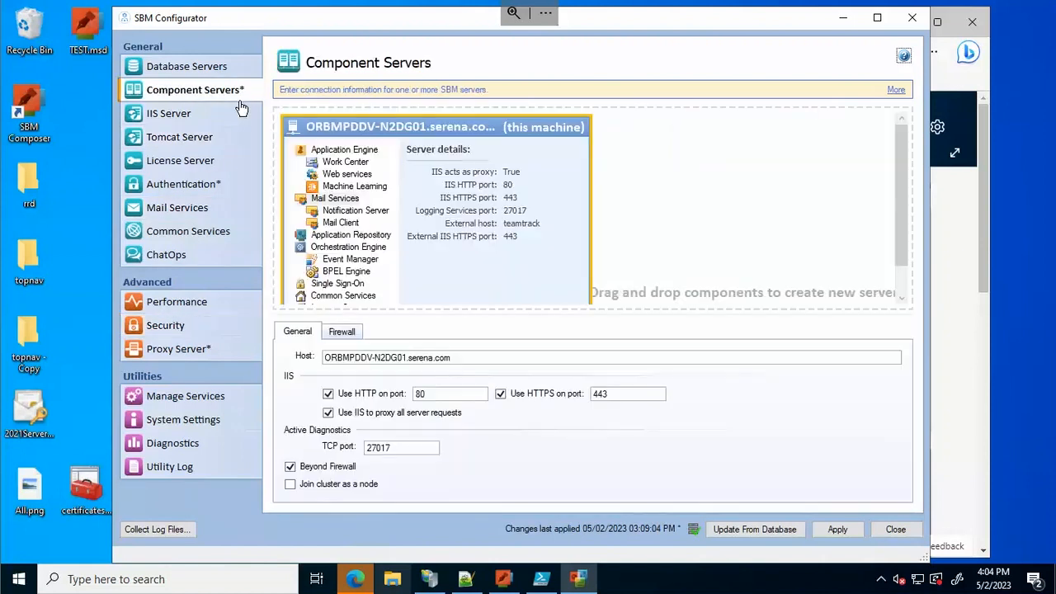
- Turn off Beyond Firewall for this machine and set browser authentication to Third-Party Authentication System
left_click(327, 467)
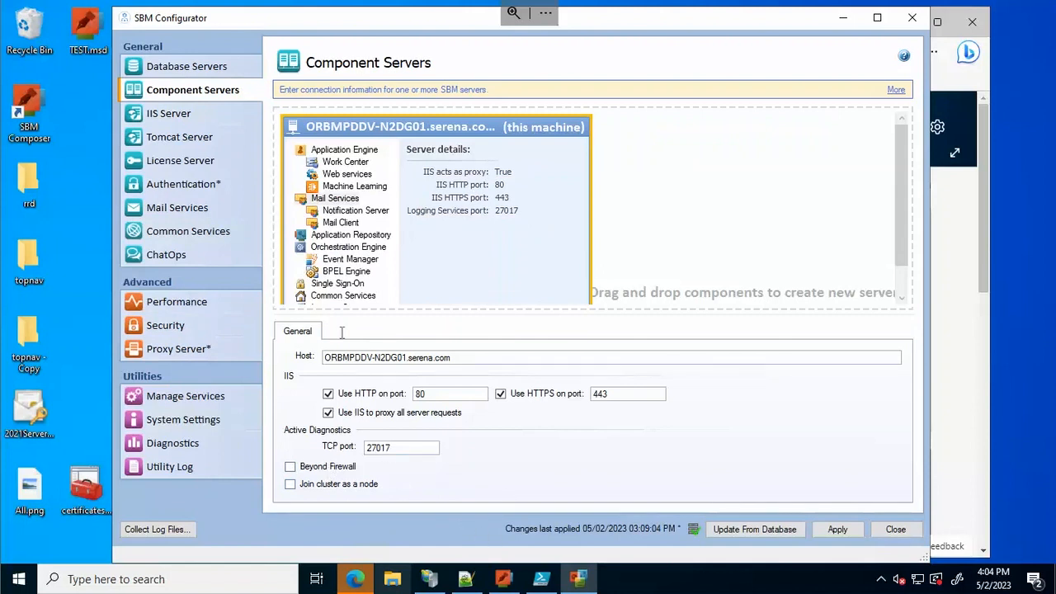
left_click(184, 189)
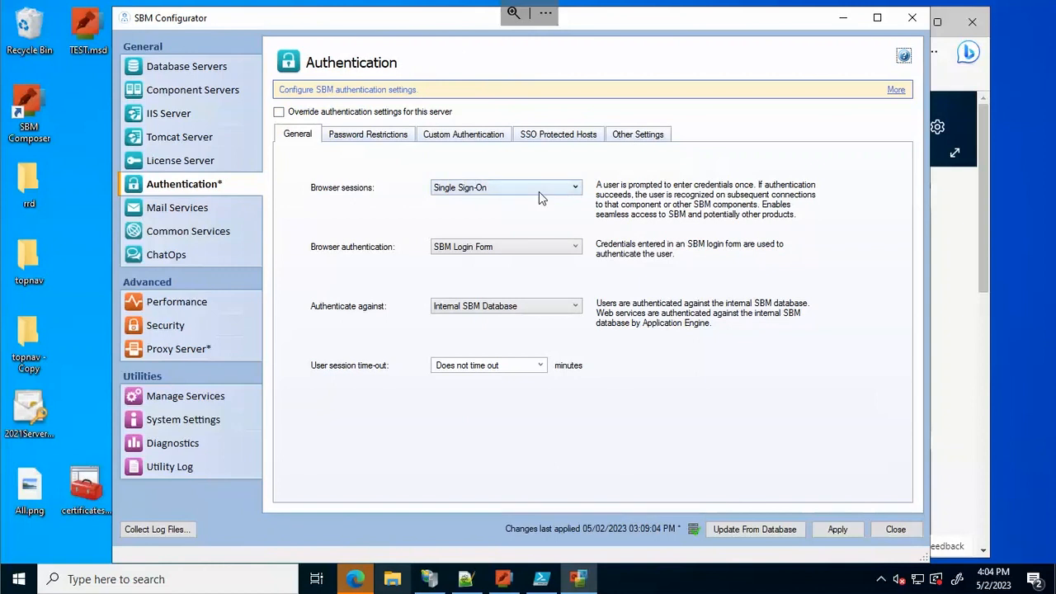
left_click(487, 254)
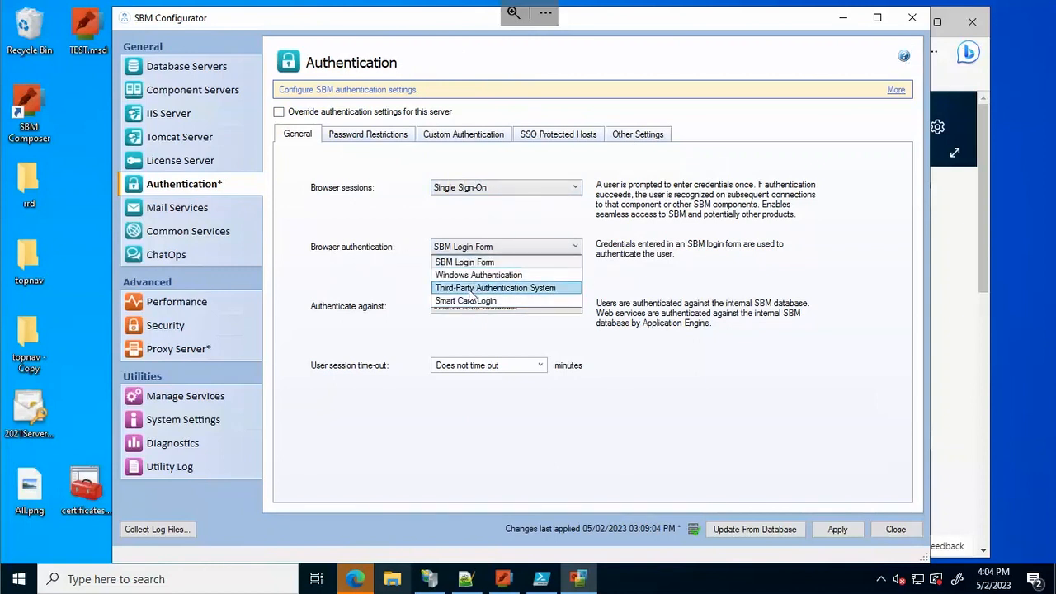
left_click(471, 288)
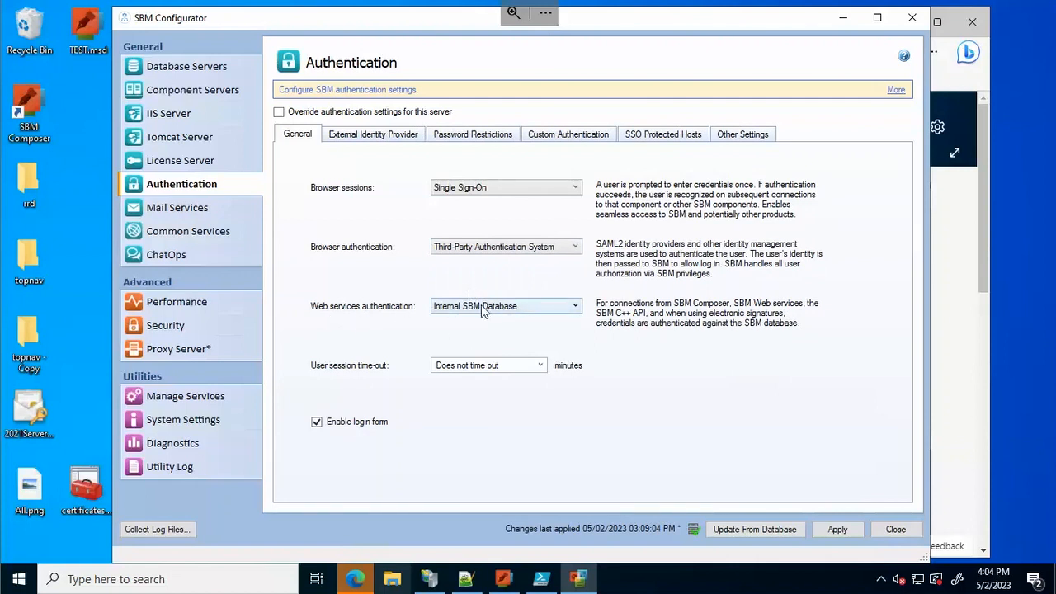
- Review the 3rd Party and SAML2 service provider options for the external identity provider, including the maximum authentication age setting
left_click(361, 137)
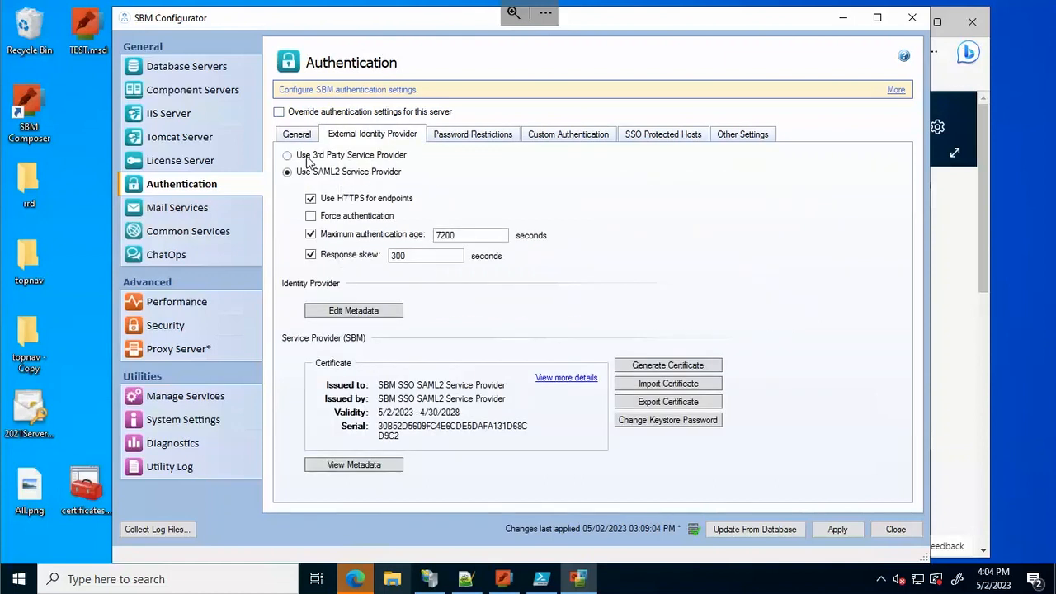
left_click(305, 157)
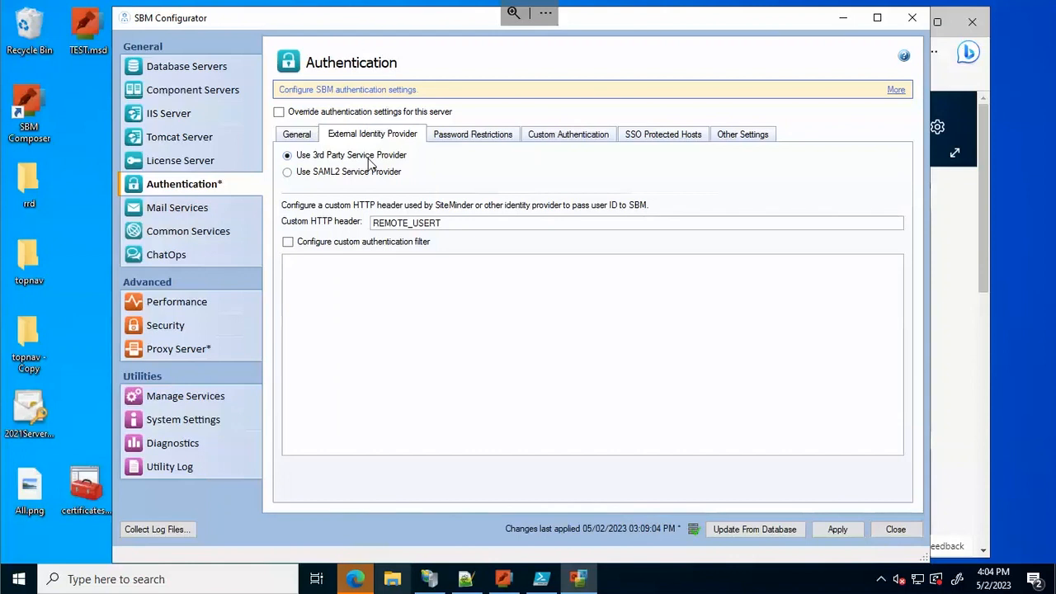
left_click(287, 171)
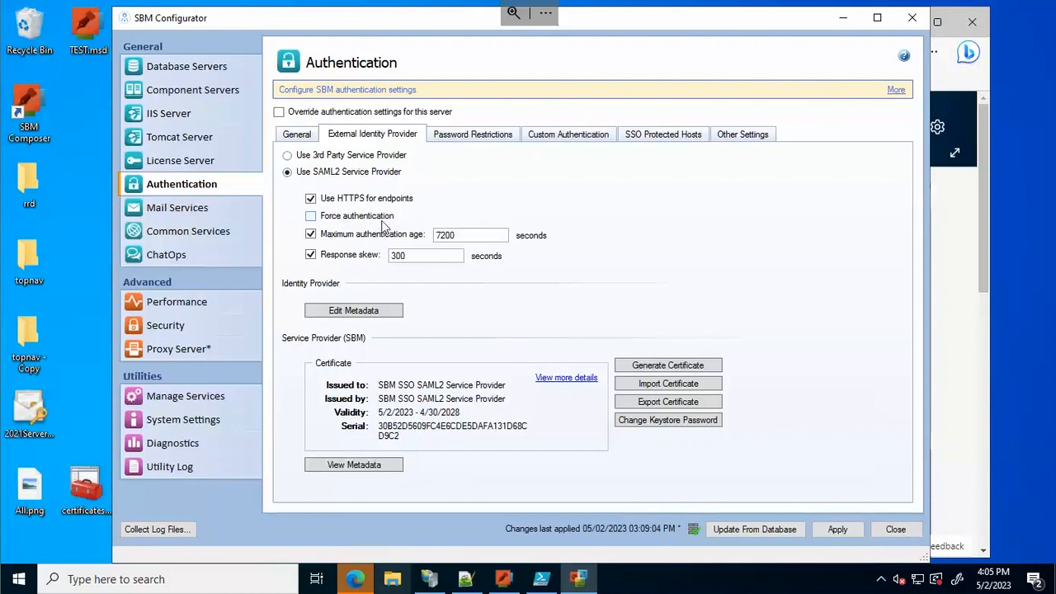
left_click(311, 235)
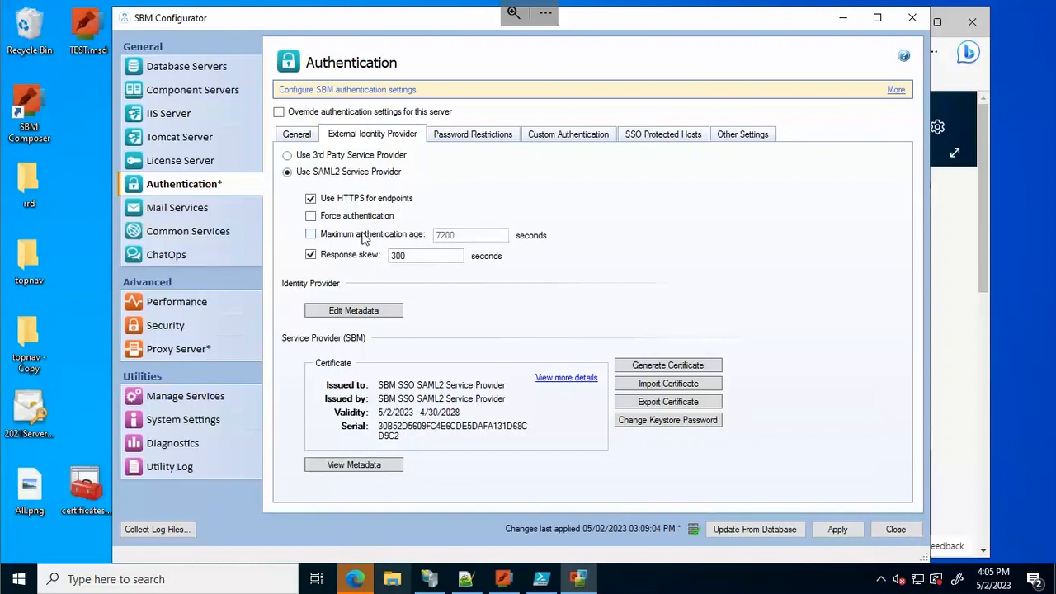
left_click(311, 235)
- View the SBM service provider metadata and examine the entityID in the EntityDescriptor element
left_click(348, 467)
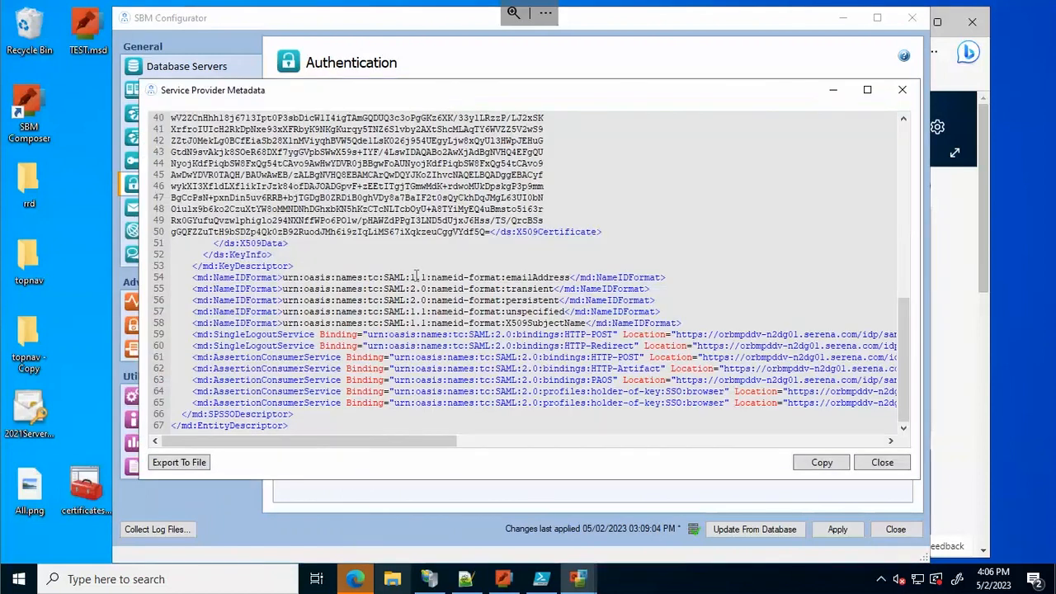
left_click_drag(901, 330, 901, 130)
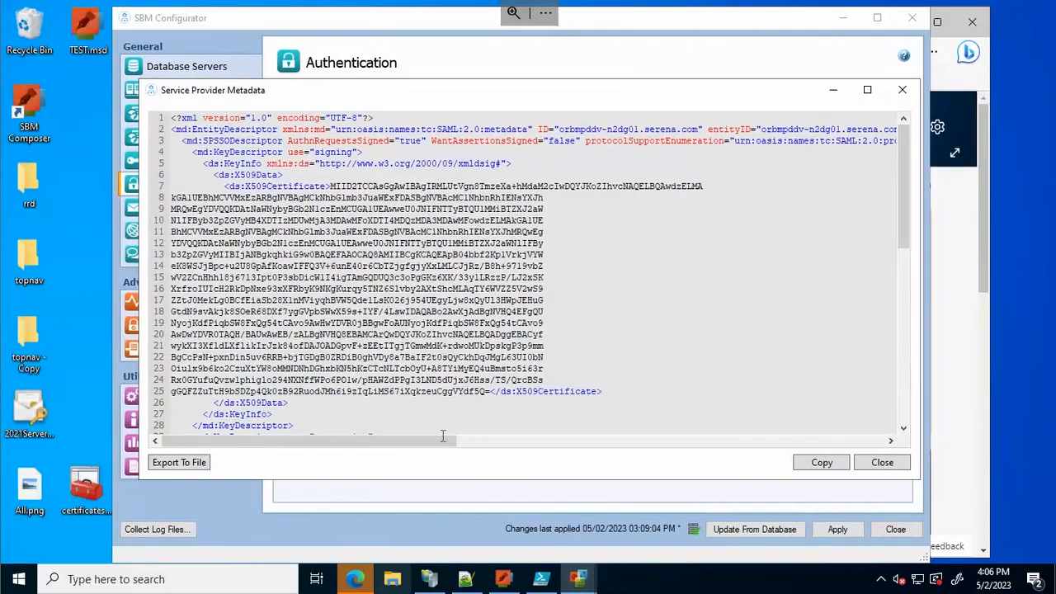
left_click_drag(415, 449, 528, 451)
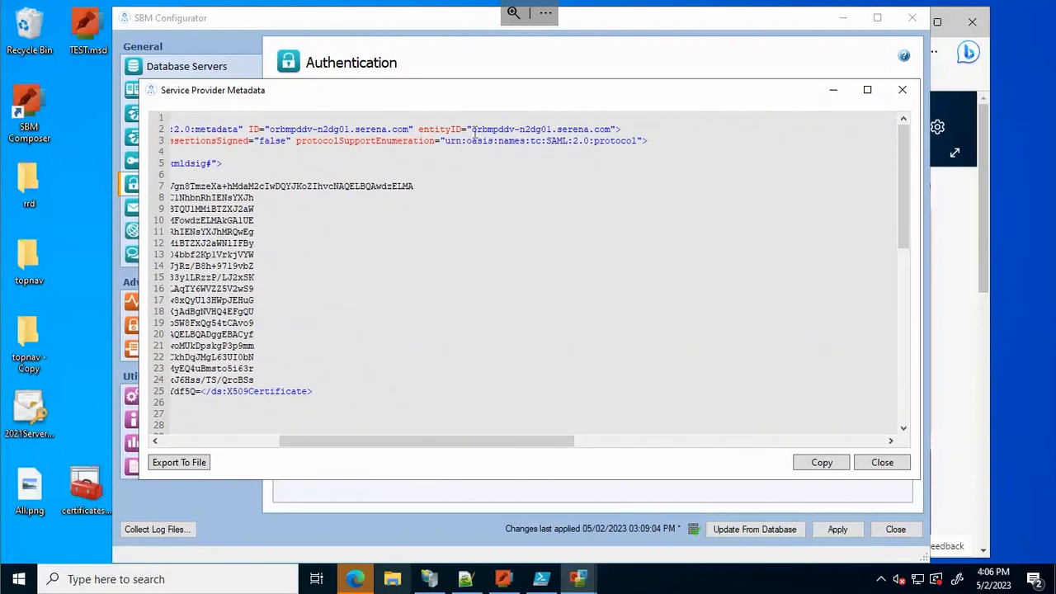
left_click_drag(471, 130, 612, 138)
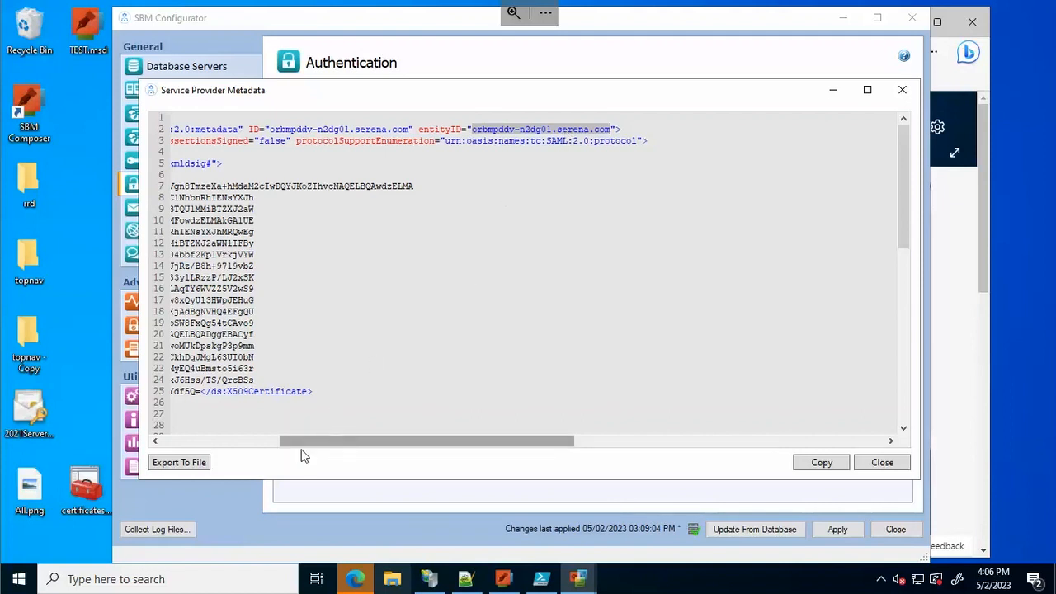
left_click_drag(302, 441, 172, 436)
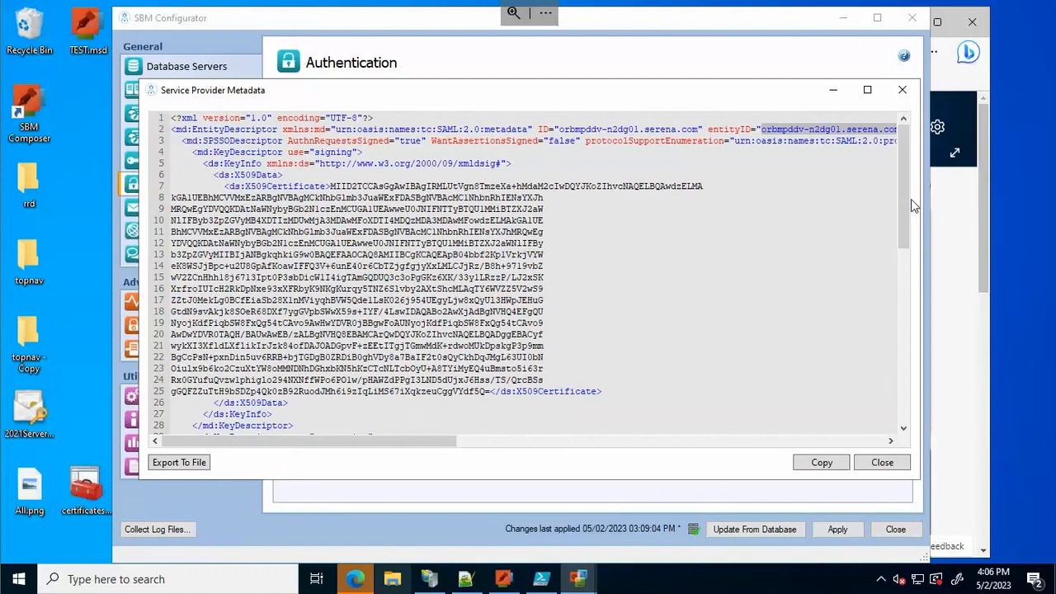
- Examine the HTTP-POST AssertionConsumerService location at the end of the service provider metadata and close it
left_click_drag(903, 210, 872, 394)
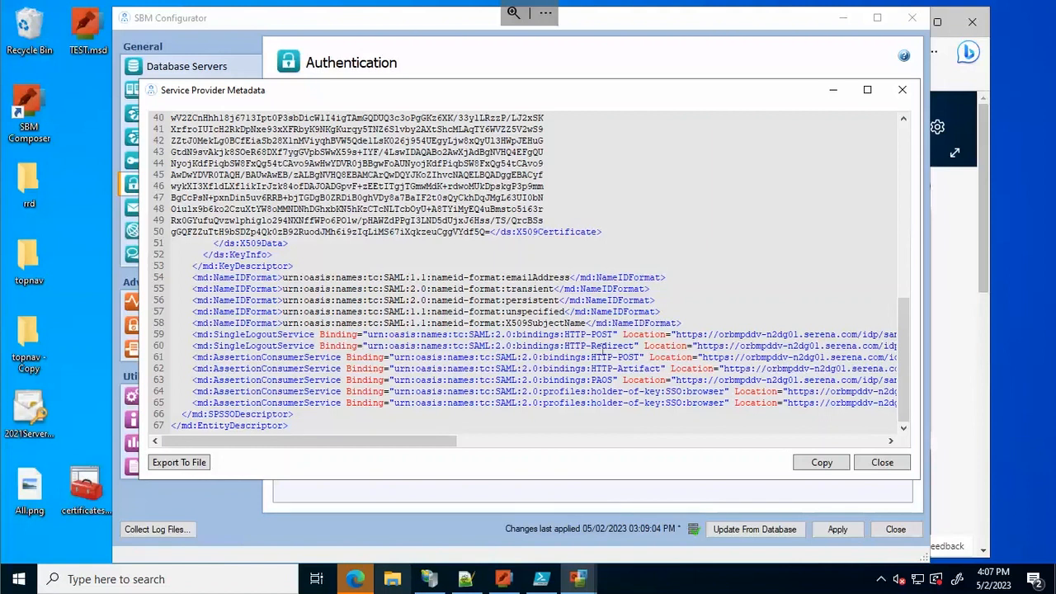
left_click_drag(592, 356, 658, 369)
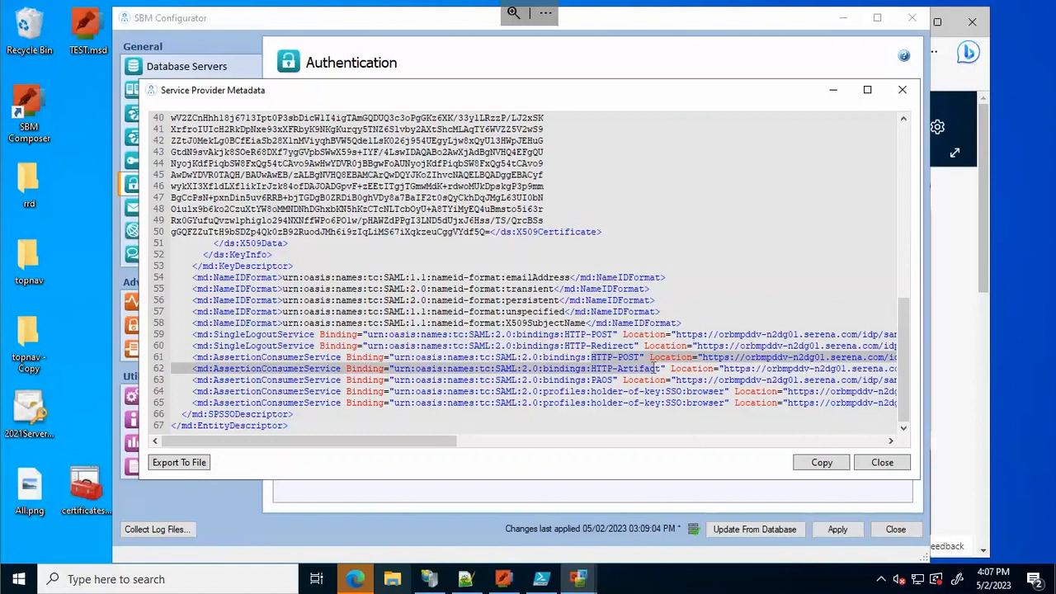
left_click_drag(427, 446, 499, 447)
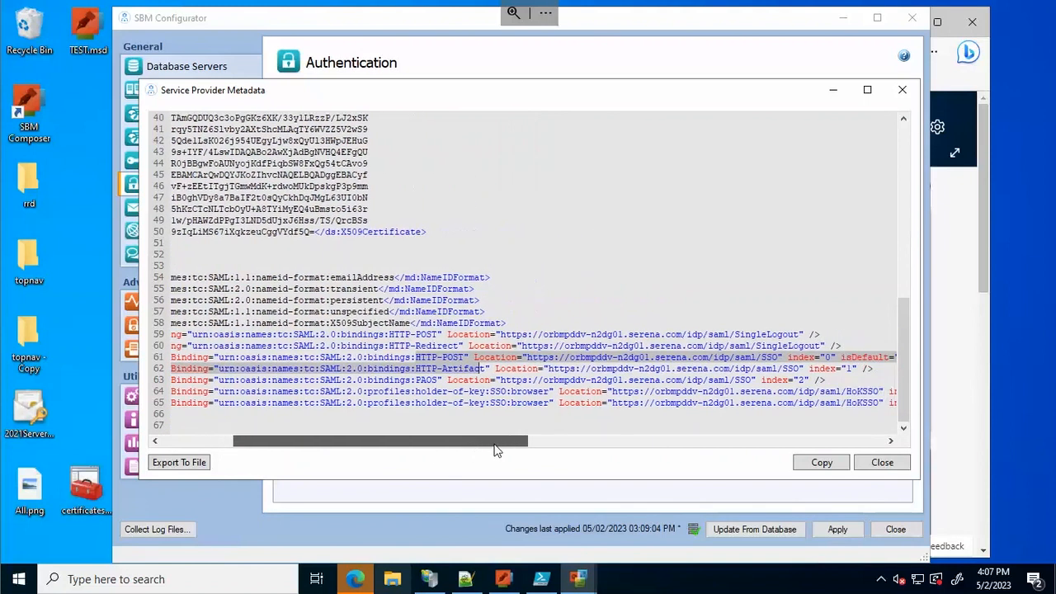
left_click(564, 358)
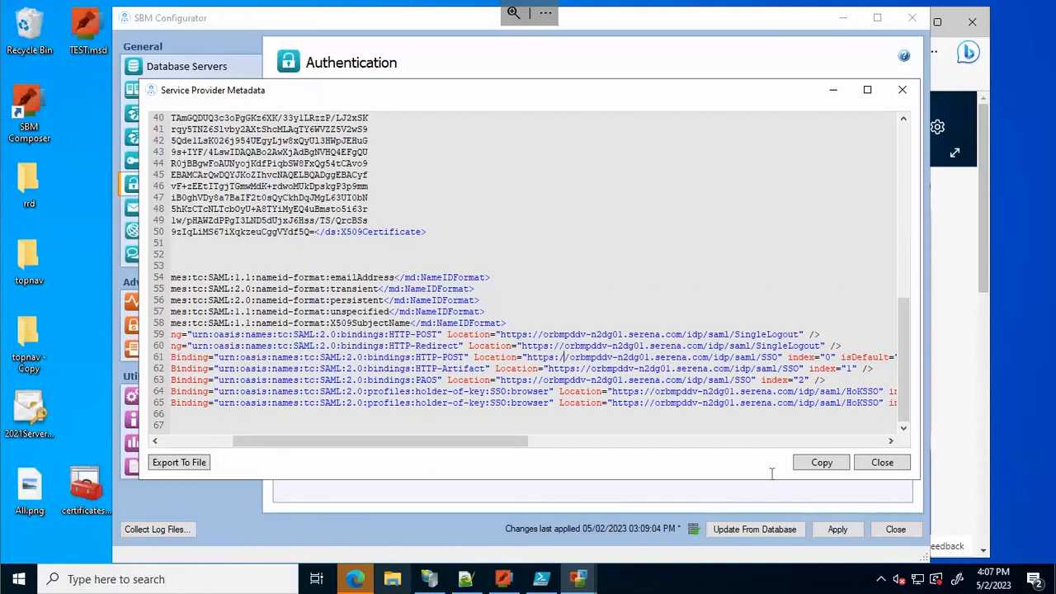
left_click(880, 462)
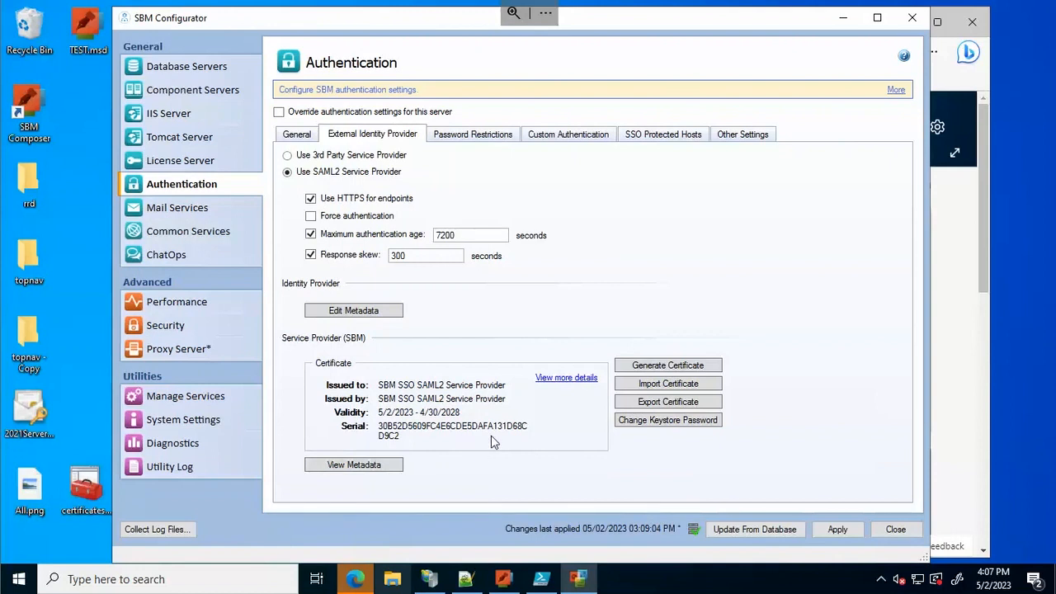
- Generate a new SBM service provider certificate with the default RSA 2048 key, SHA256withRSA signature and validity until 4/30/2028
left_click(645, 371)
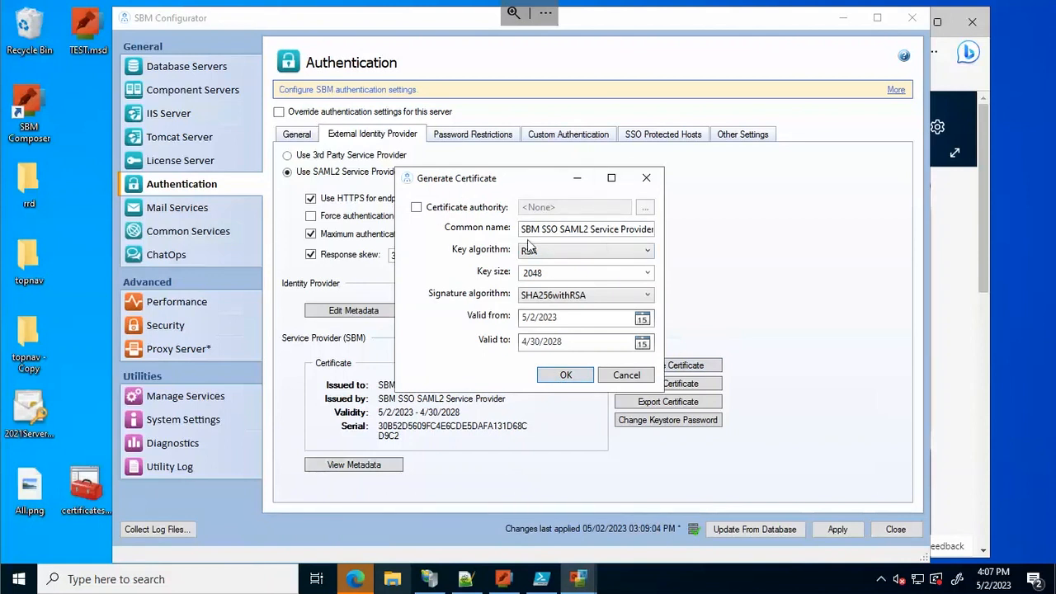
left_click(564, 377)
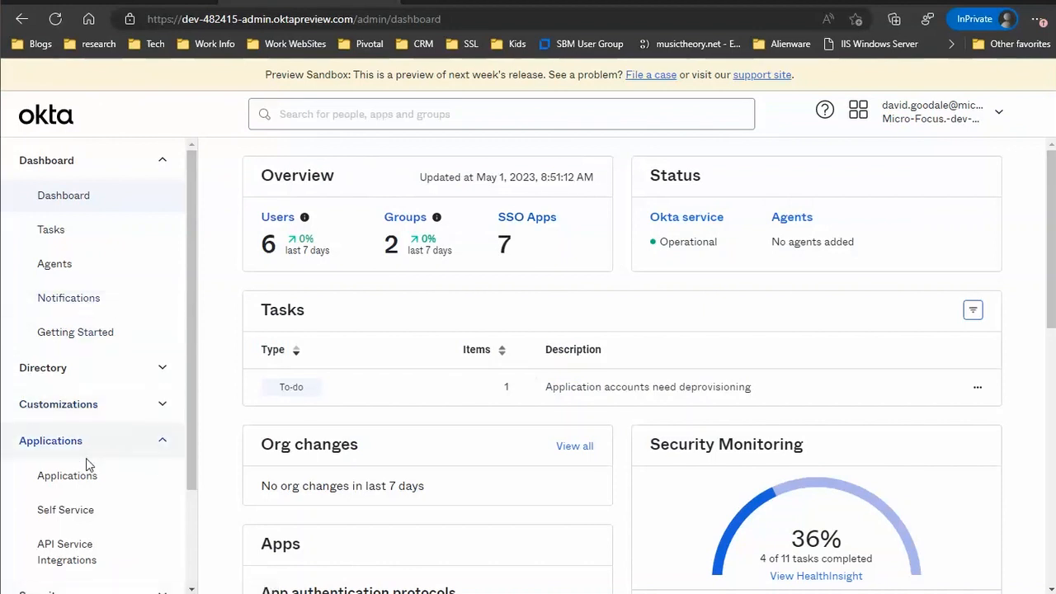
- Switch to the Okta admin console and open the general settings of the SBM IdP application
left_click(51, 482)
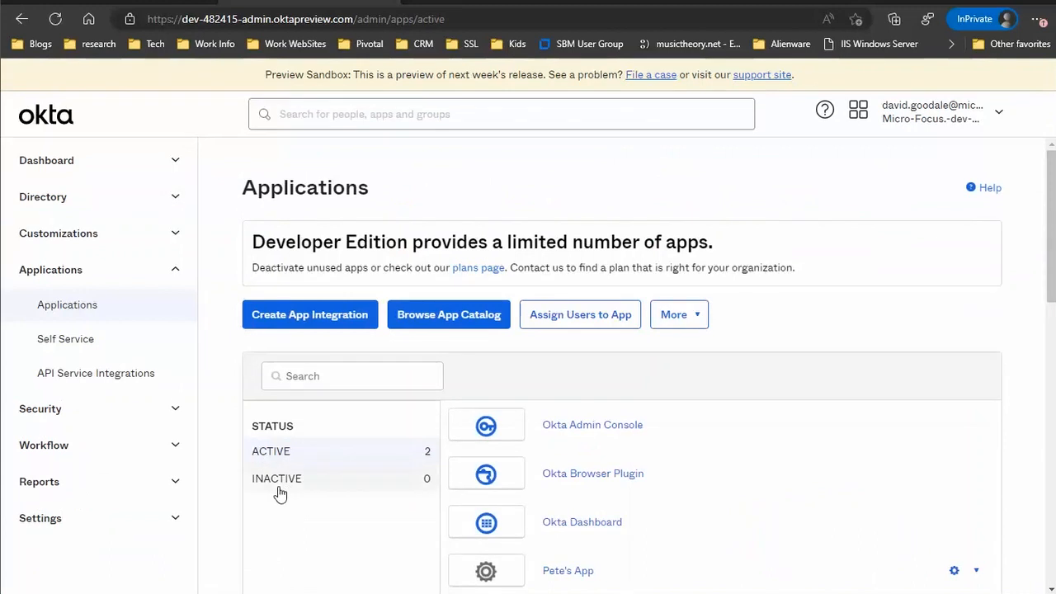
scroll(512, 425, "down", 1)
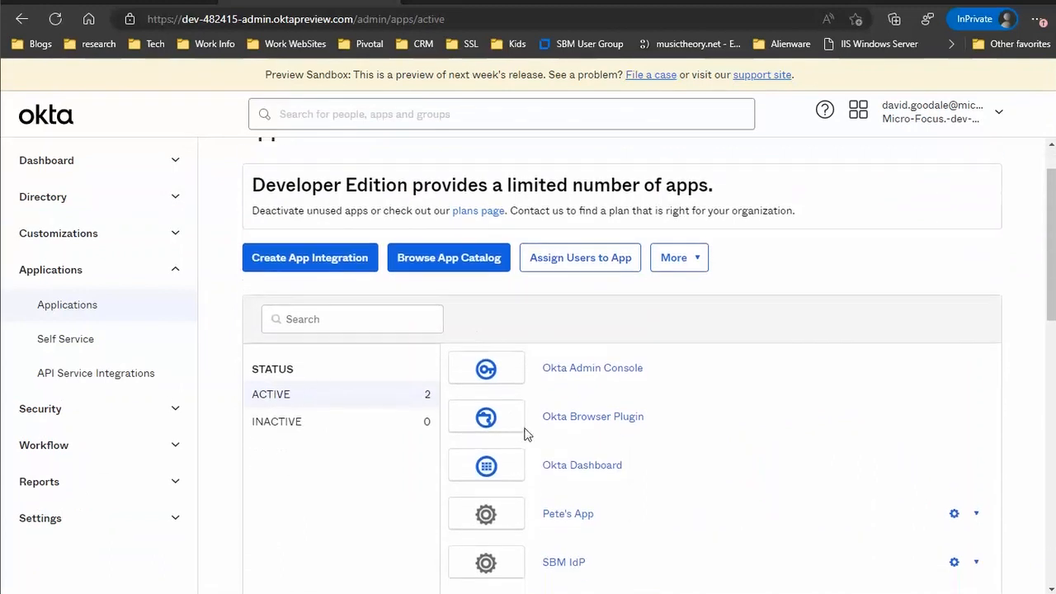
left_click(564, 551)
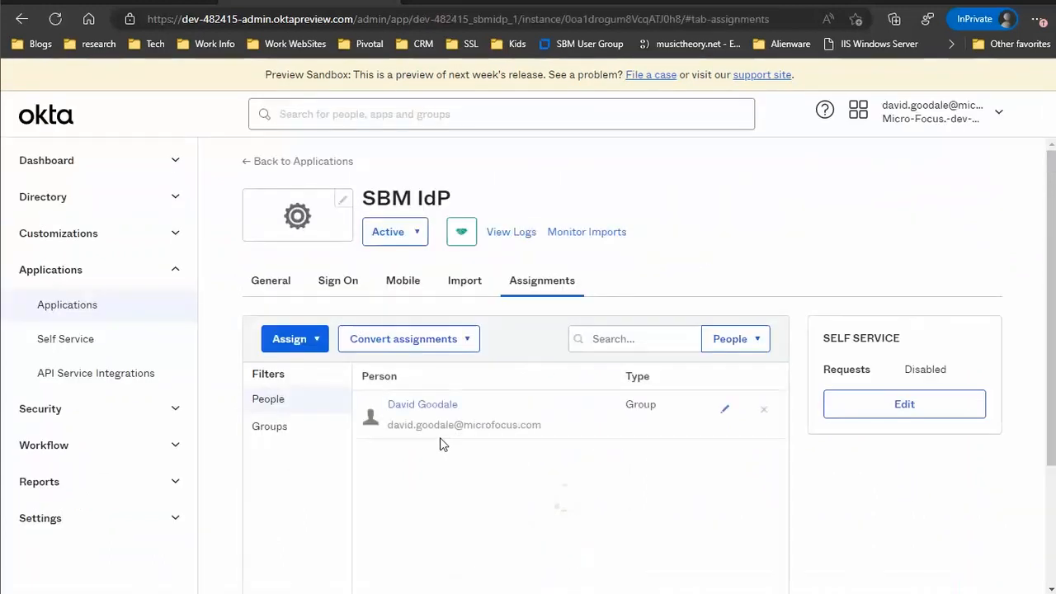
left_click(276, 283)
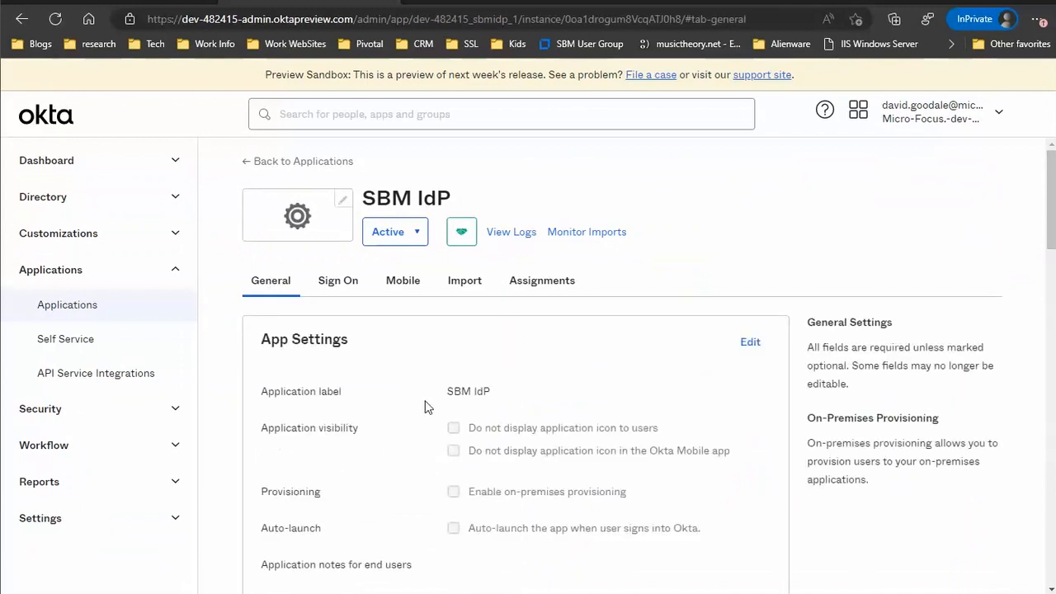
- Examine the SBM IdP application's SAML settings, especially the Single Sign On URL and the Audience Restriction
scroll(483, 445, "down", 3)
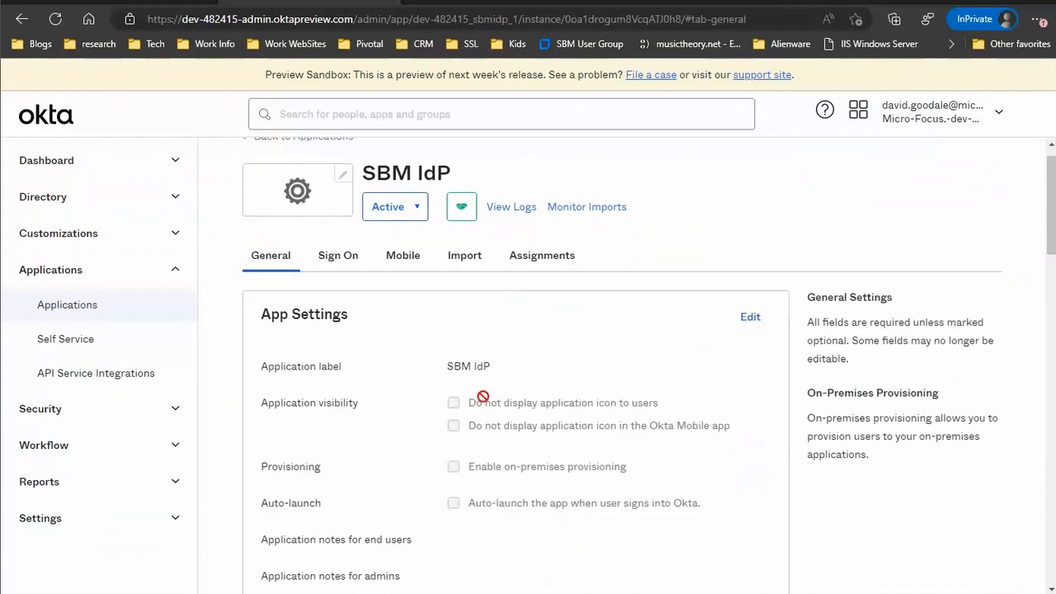
scroll(334, 424, "down", 3)
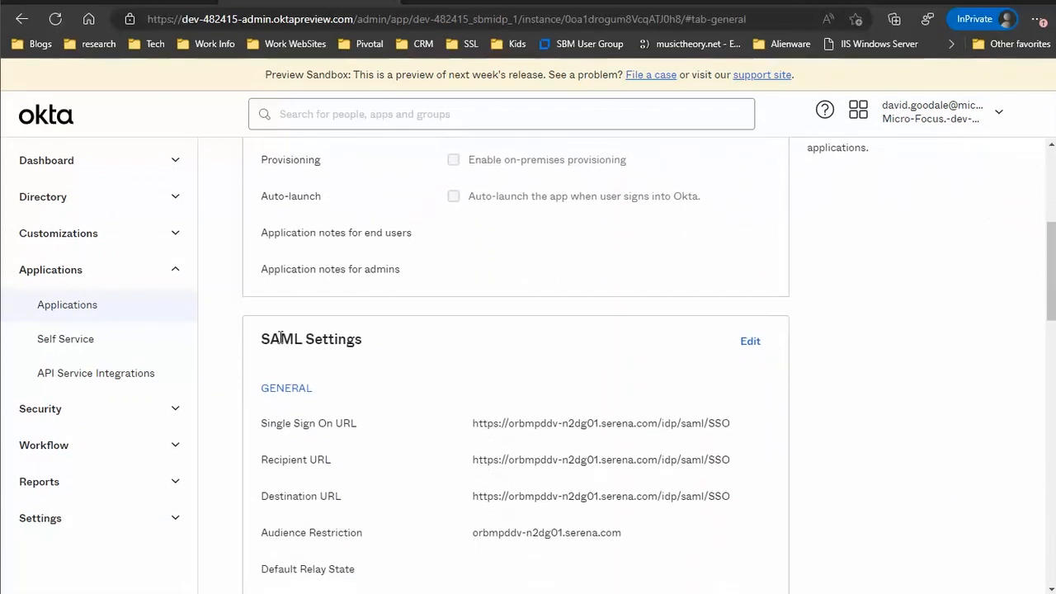
scroll(391, 480, "down", 1)
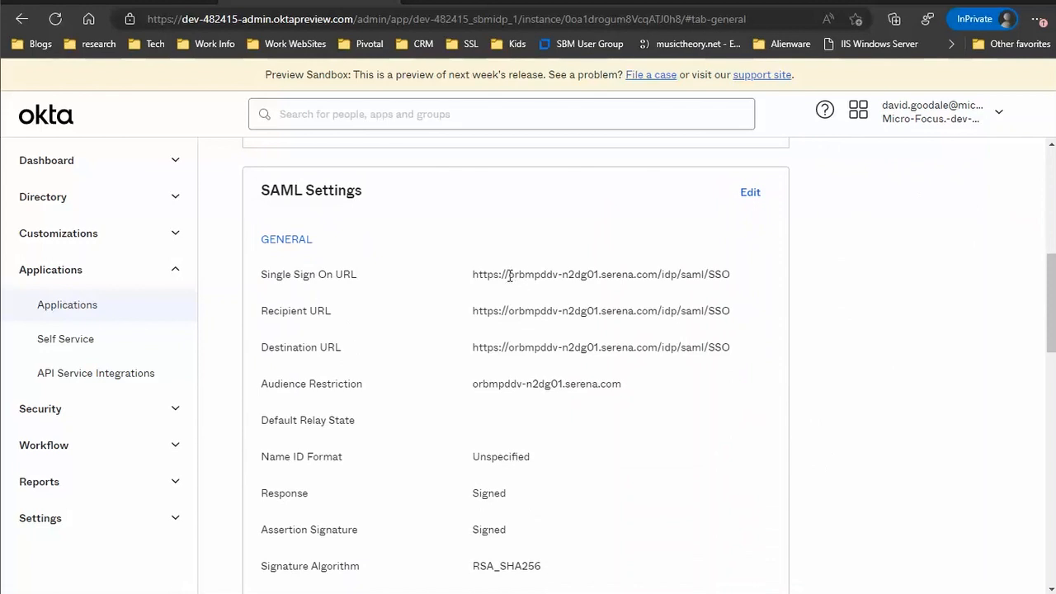
left_click_drag(505, 274, 653, 273)
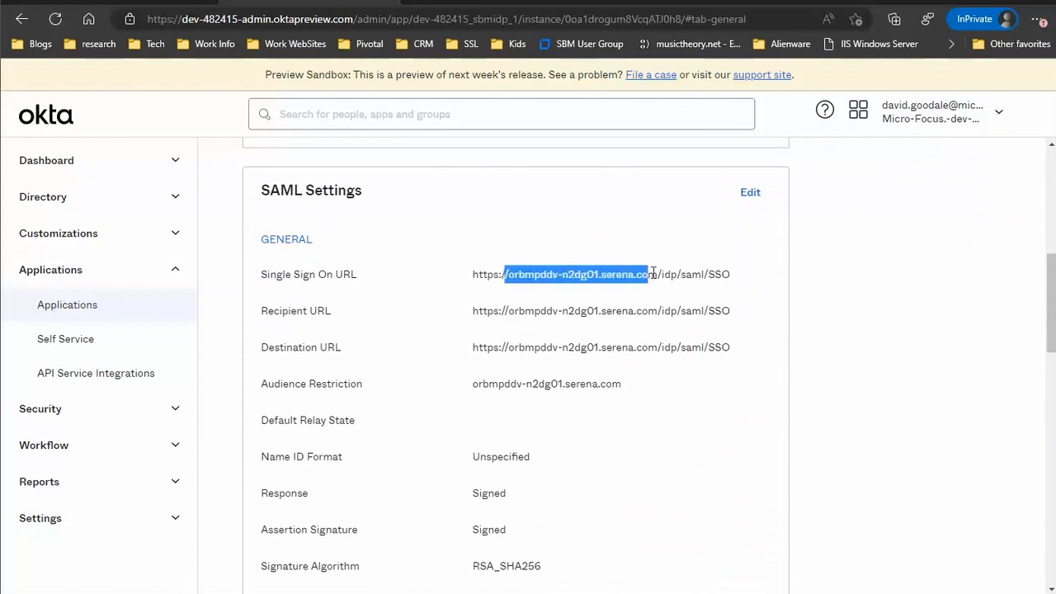
left_click(534, 386)
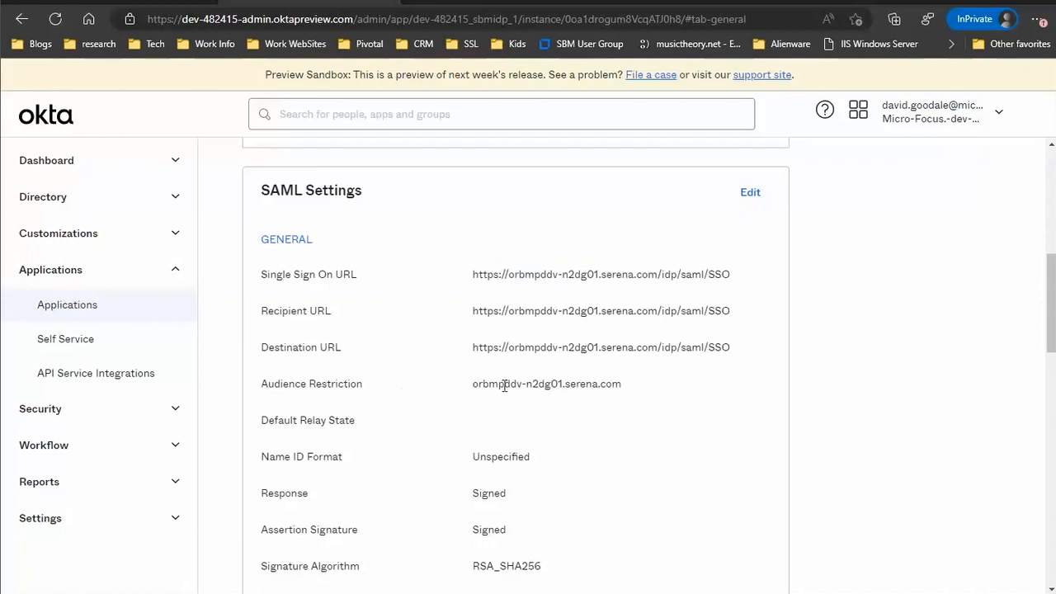
scroll(399, 407, "down", 1)
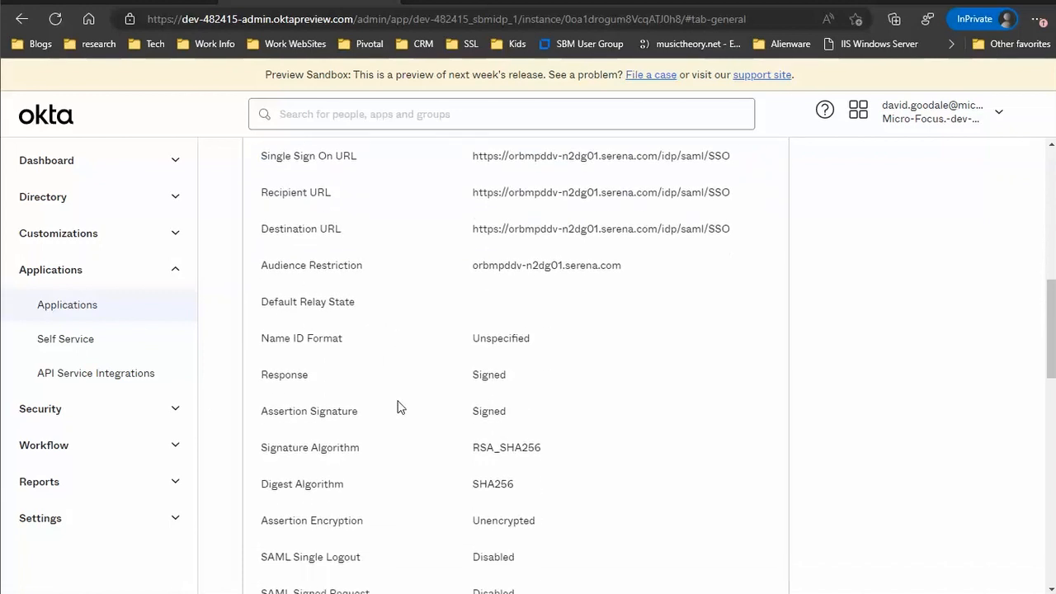
scroll(440, 377, "up", 2)
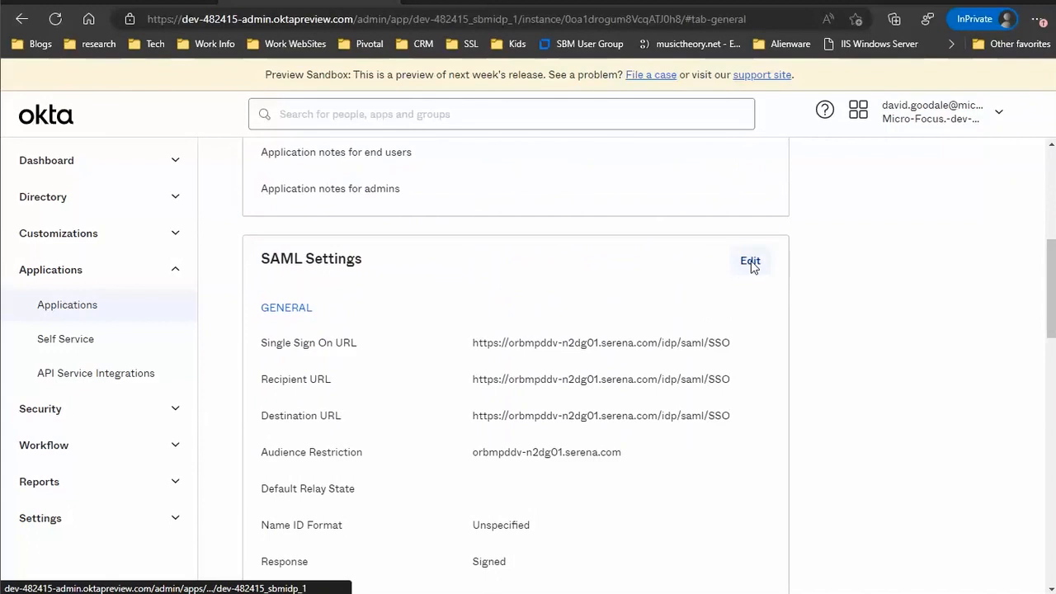
- Open SBM IdP's SAML integration for editing, check its sign-on URL and audience URI under Configure SAML, and return to SBM Configurator
left_click(750, 261)
scroll(464, 415, "down", 1)
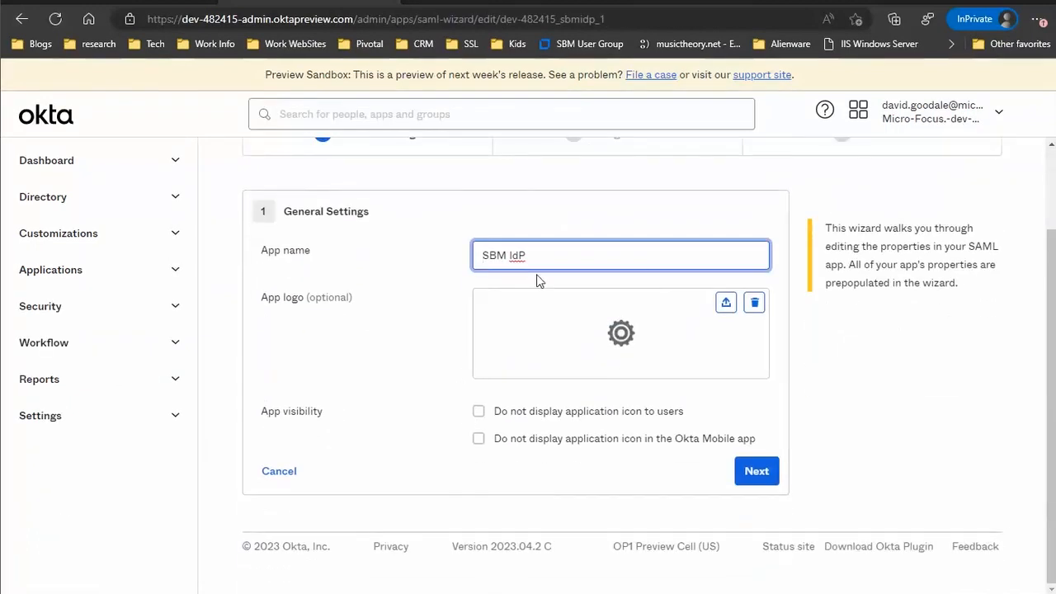
left_click(757, 475)
left_click(758, 471)
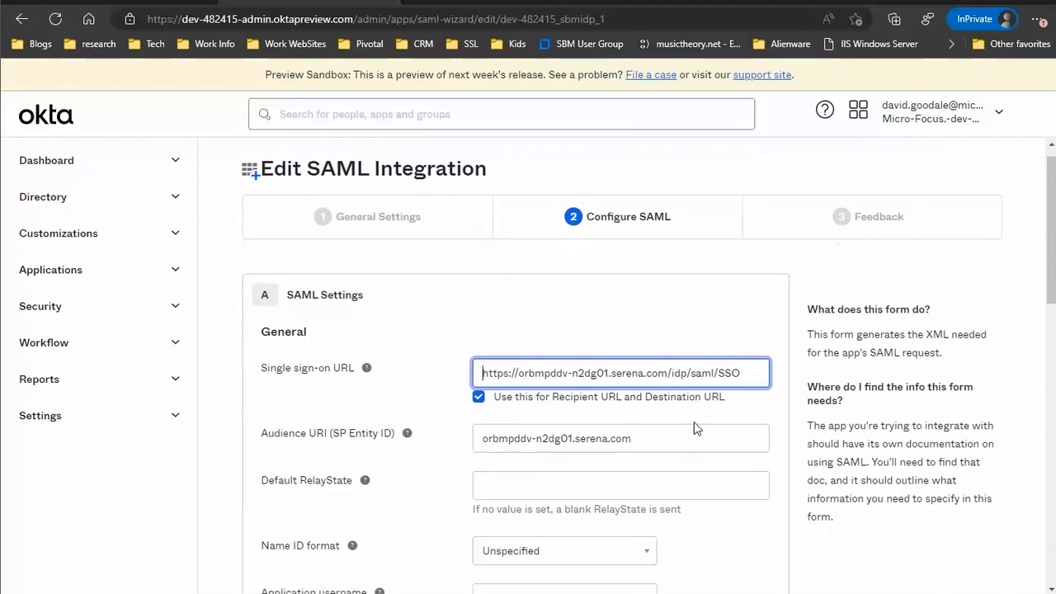
scroll(511, 388, "down", 1)
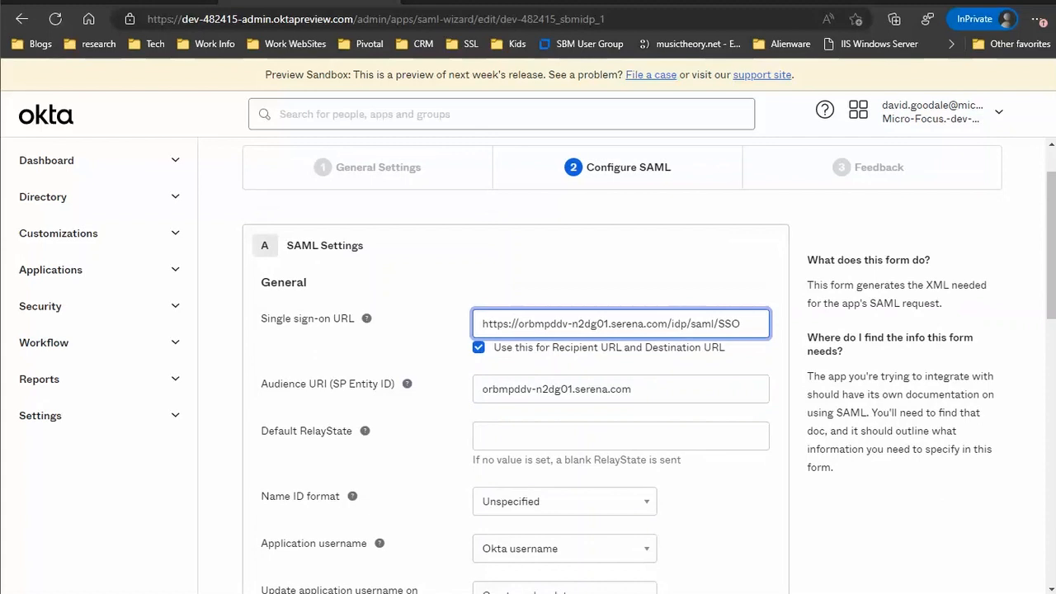
key("alt+Tab")
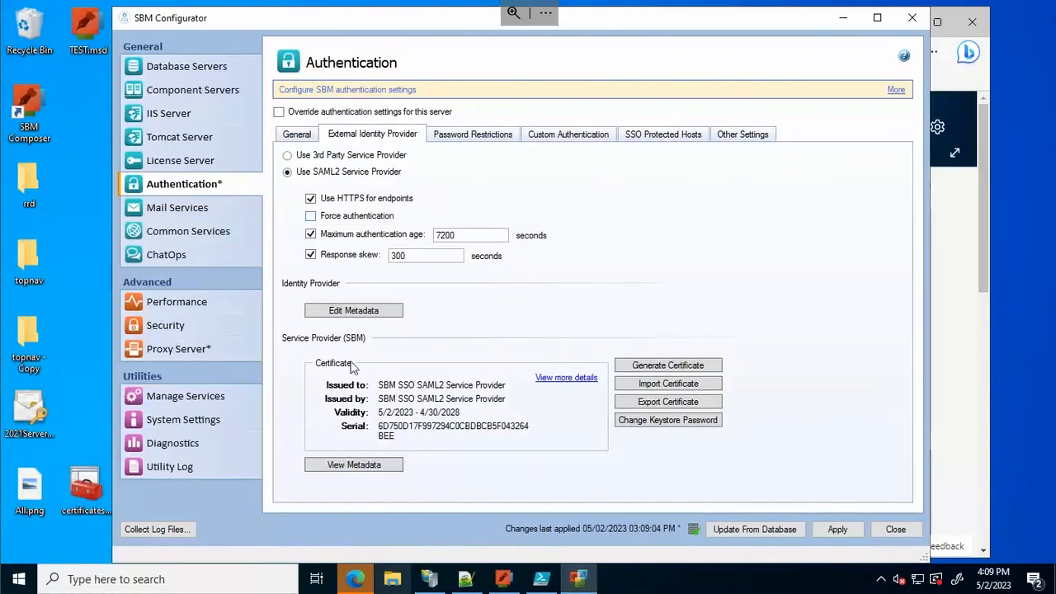
- View the SBM service provider metadata and check the entityID in its EntityDescriptor line
left_click(353, 465)
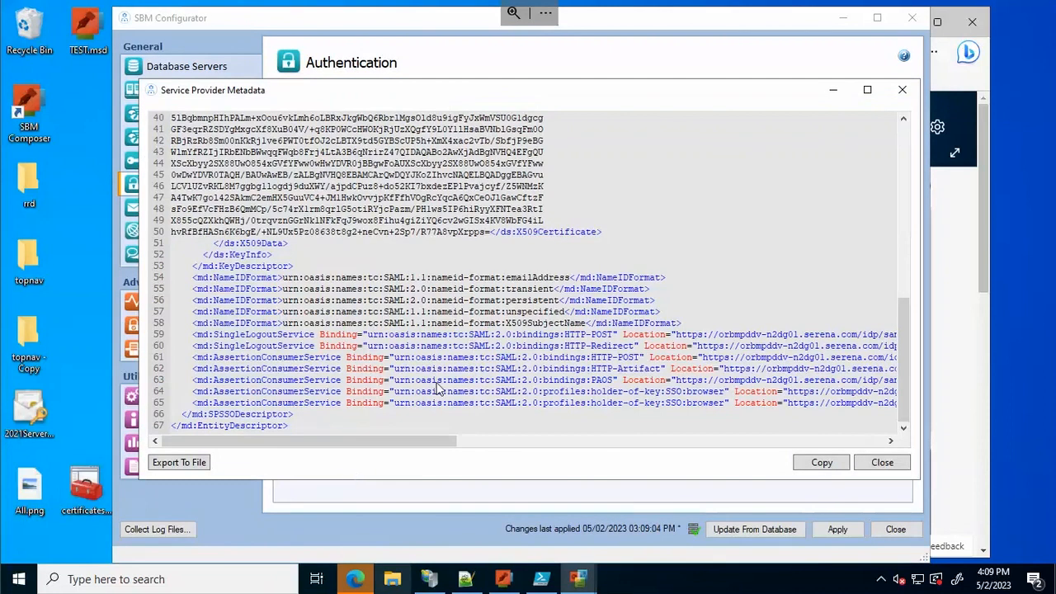
left_click(904, 141)
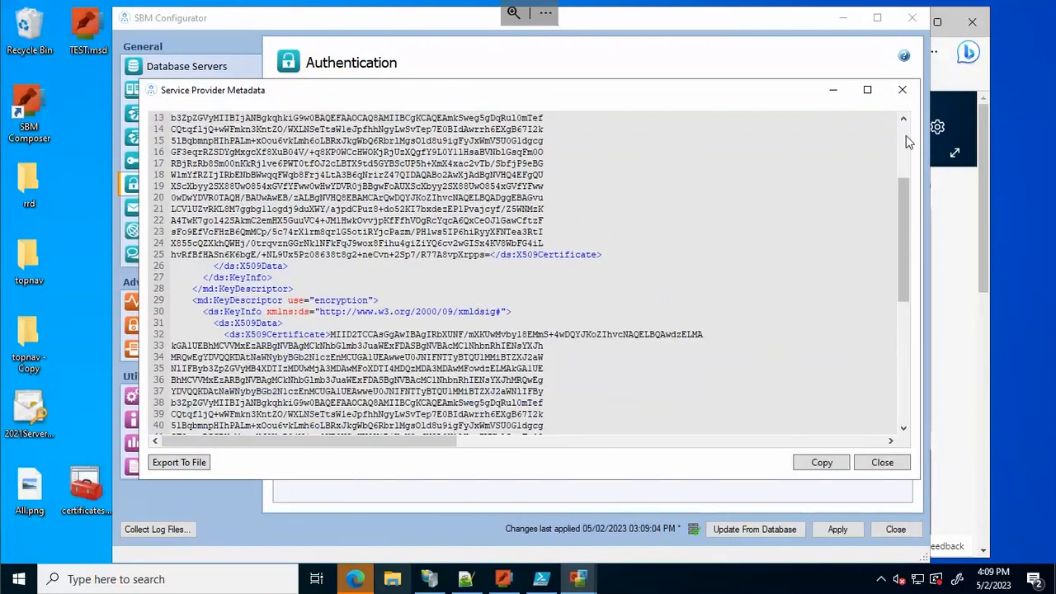
left_click(904, 140)
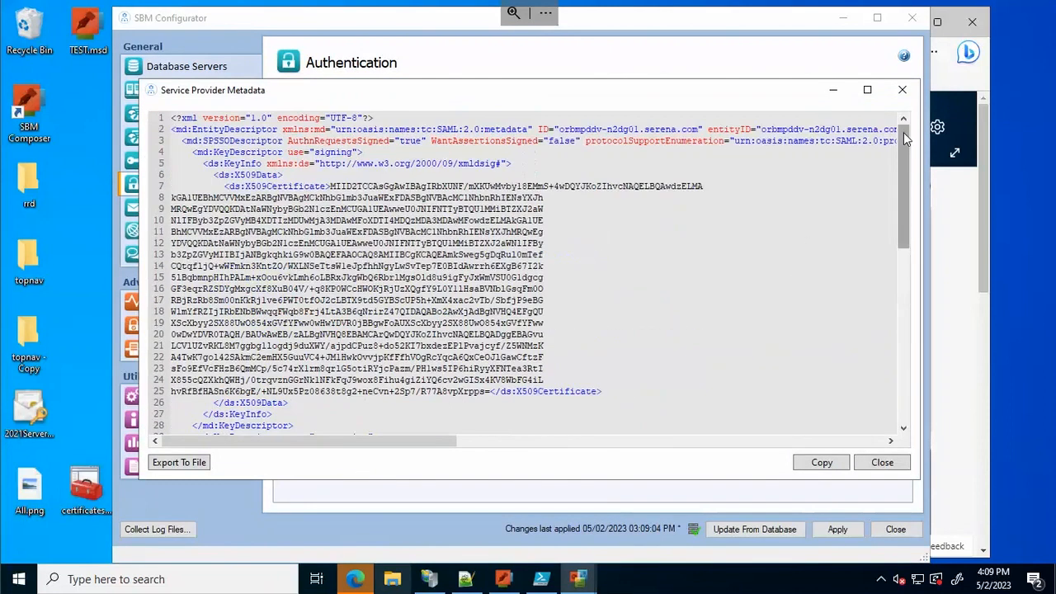
left_click(863, 443)
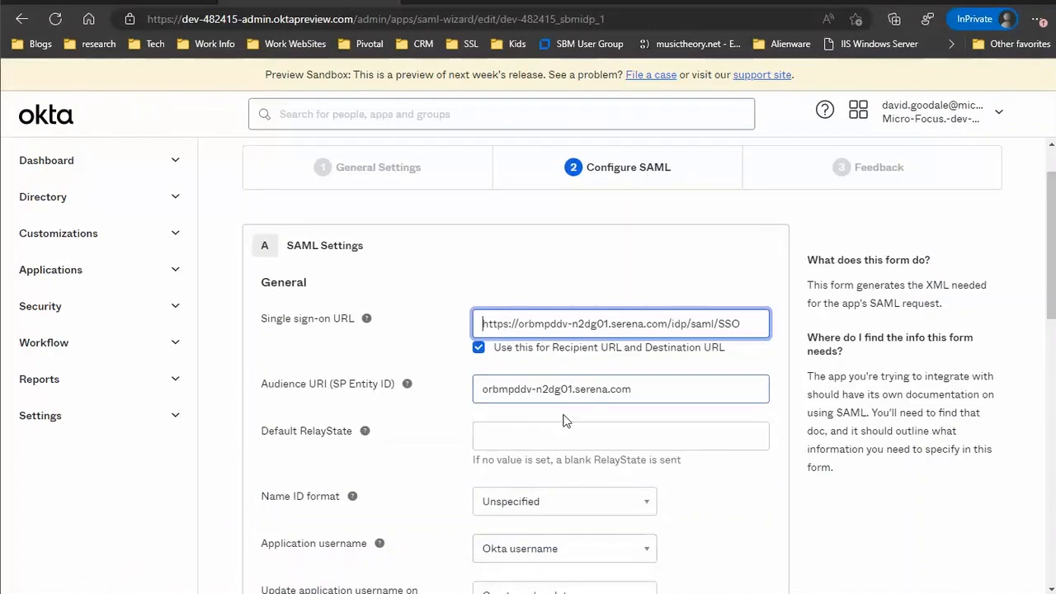
- Switch to Okta's SAML settings for SBM IdP and choose Okta username as the application username
scroll(552, 429, "down", 1)
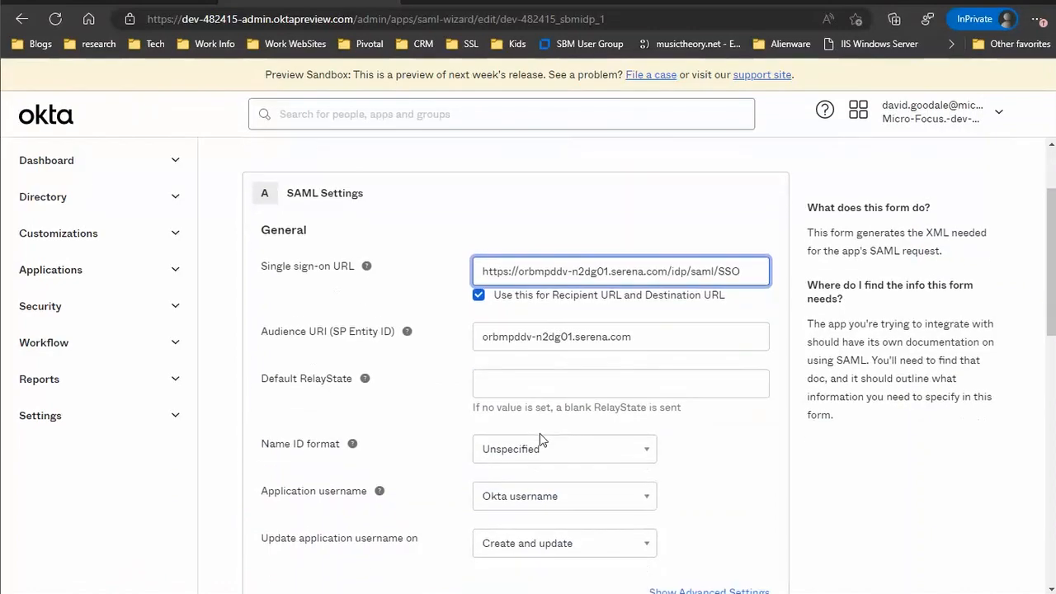
scroll(540, 439, "down", 2)
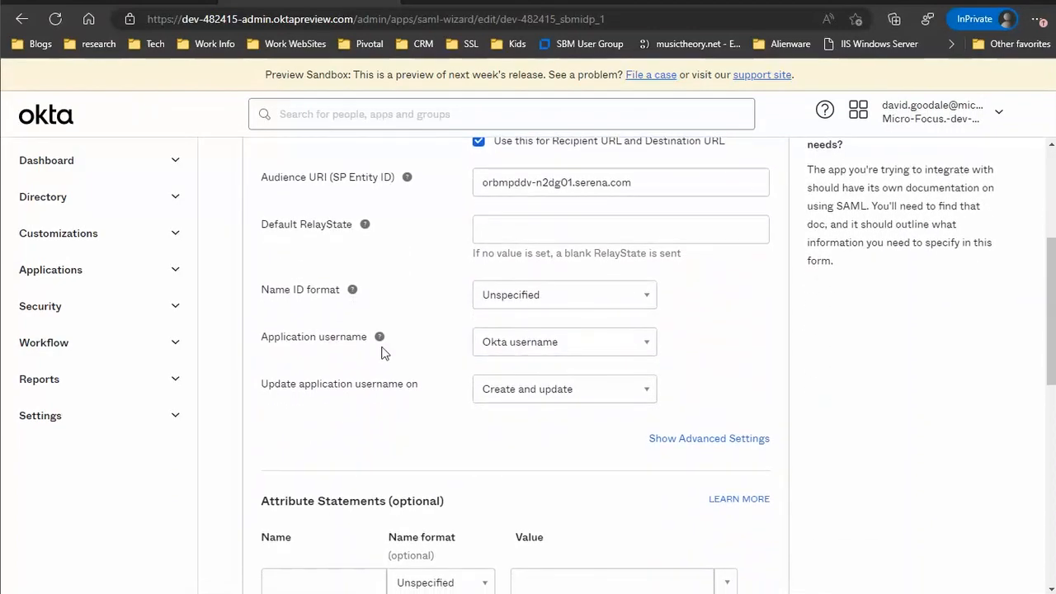
left_click(601, 349)
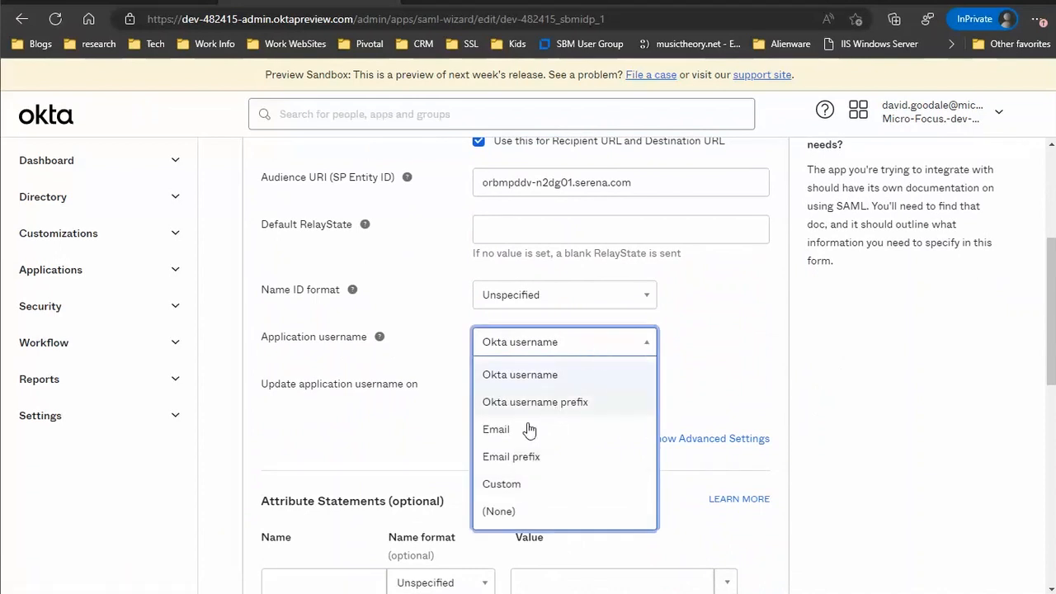
left_click(555, 381)
- Continue to the Feedback stage and finish the SAML integration edit as an Okta customer adding an internal app
scroll(715, 408, "down", 8)
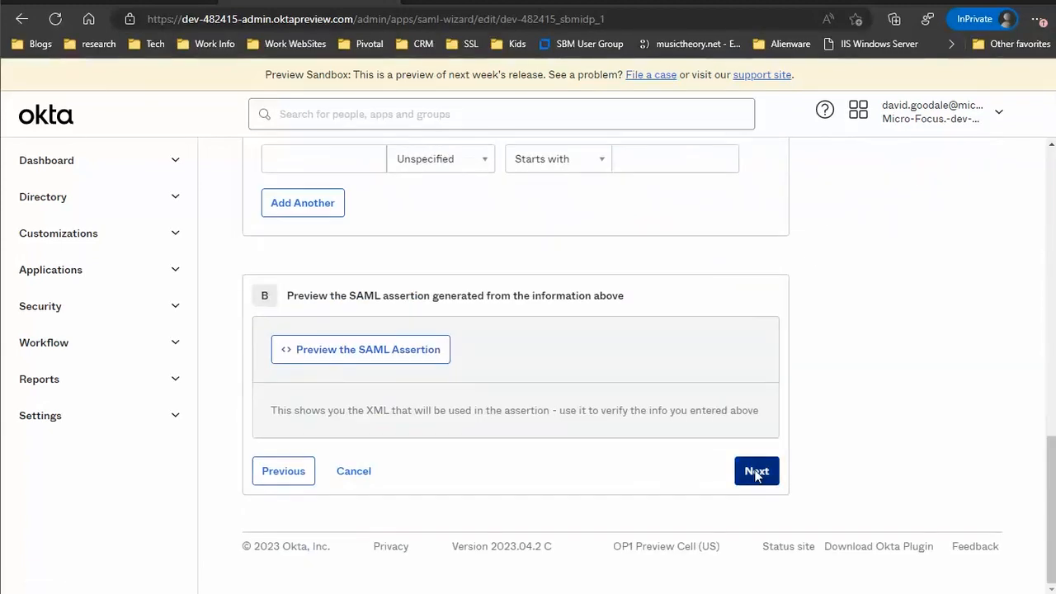
left_click(757, 471)
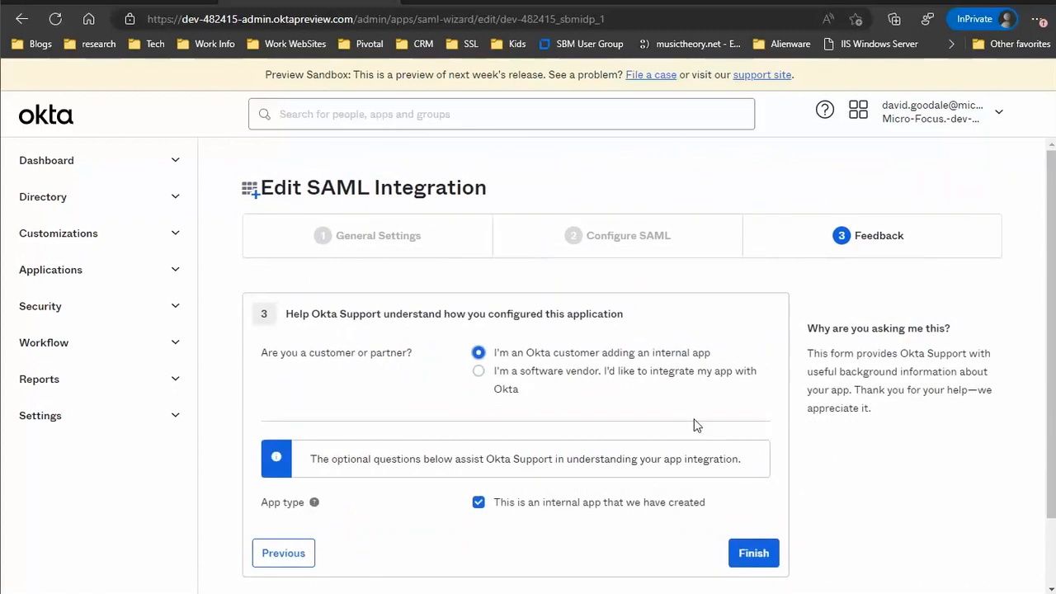
scroll(666, 395, "down", 2)
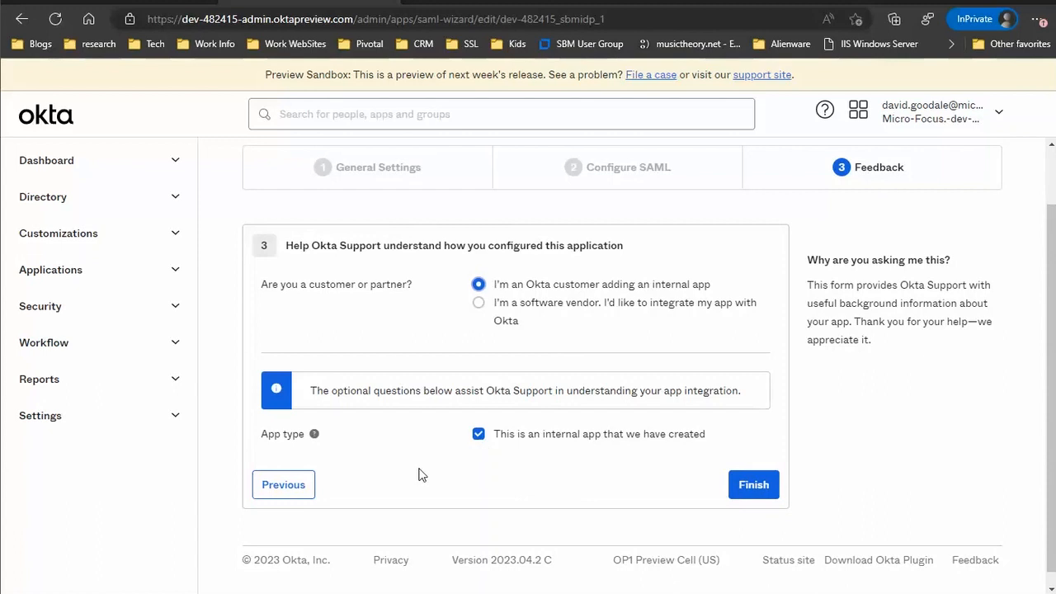
left_click(758, 488)
left_click(757, 488)
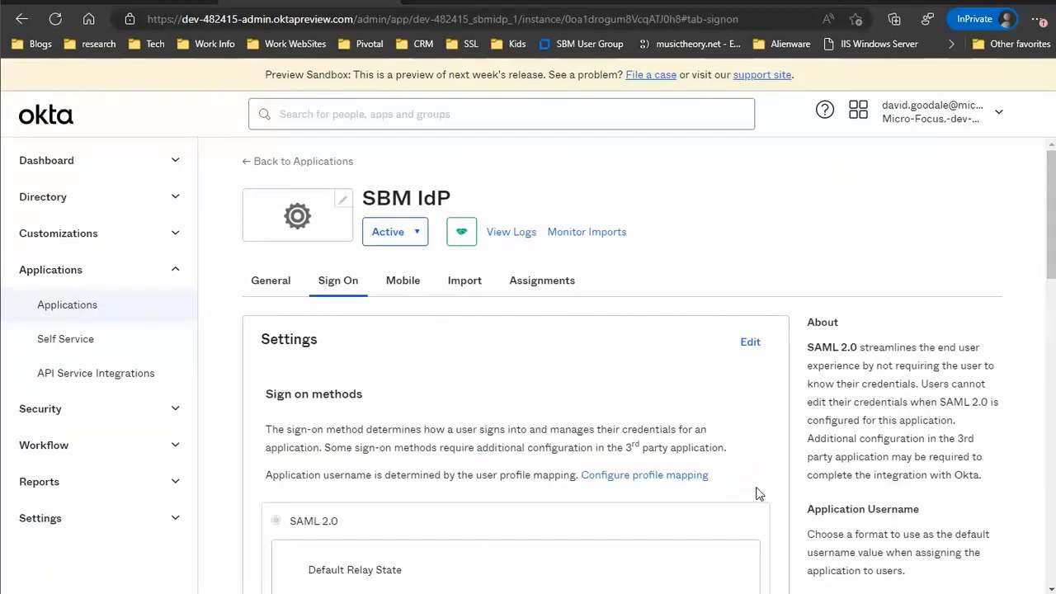
- Copy the Metadata URL from the SAML 2.0 sign-on details of SBM IdP
scroll(663, 437, "down", 3)
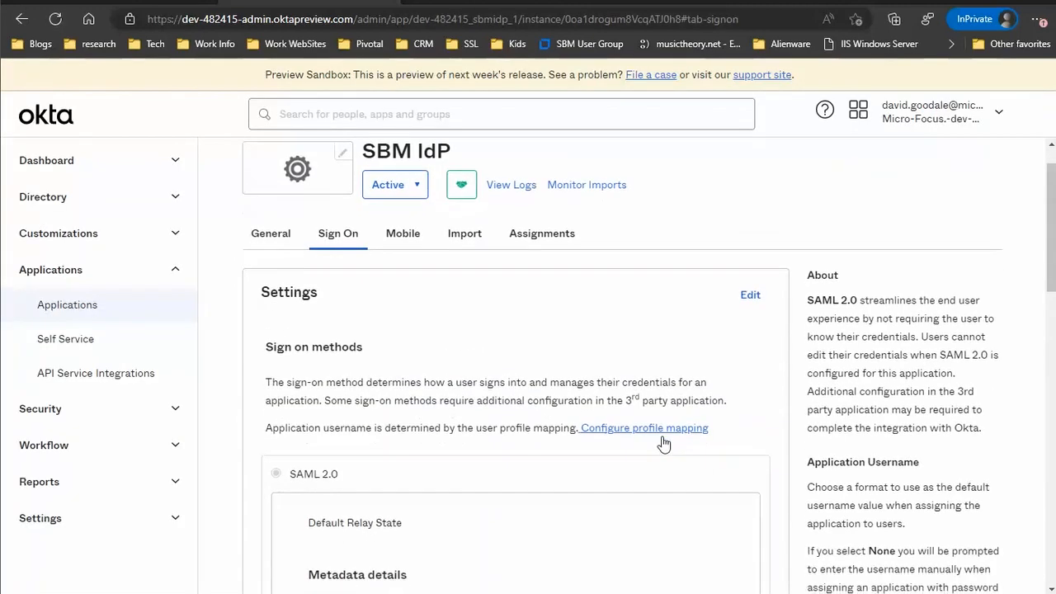
scroll(554, 446, "down", 3)
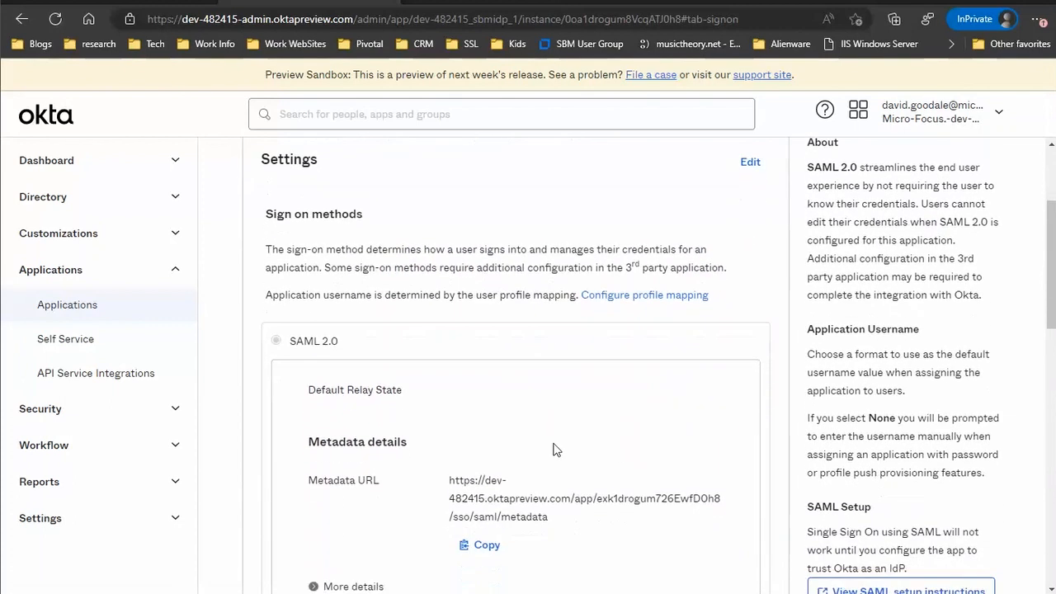
scroll(321, 233, "up", 2)
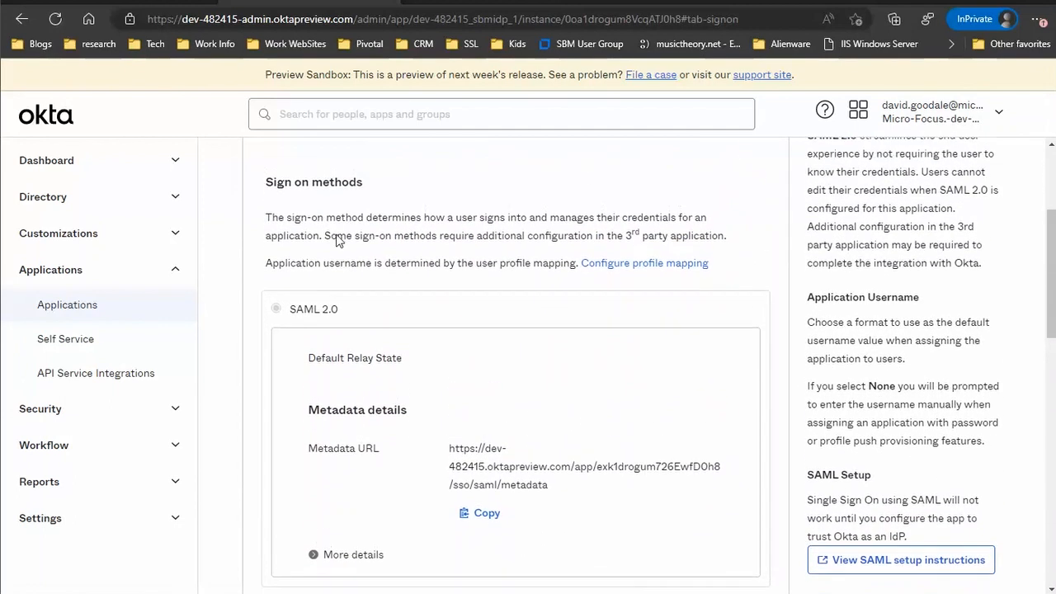
scroll(371, 442, "down", 2)
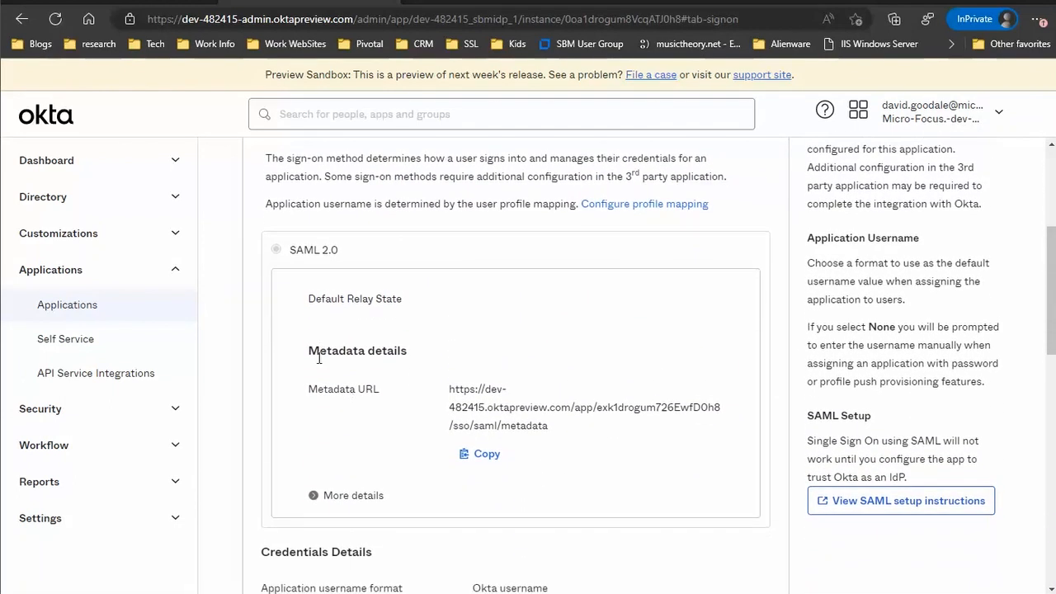
left_click(486, 454)
scroll(622, 445, "down", 5)
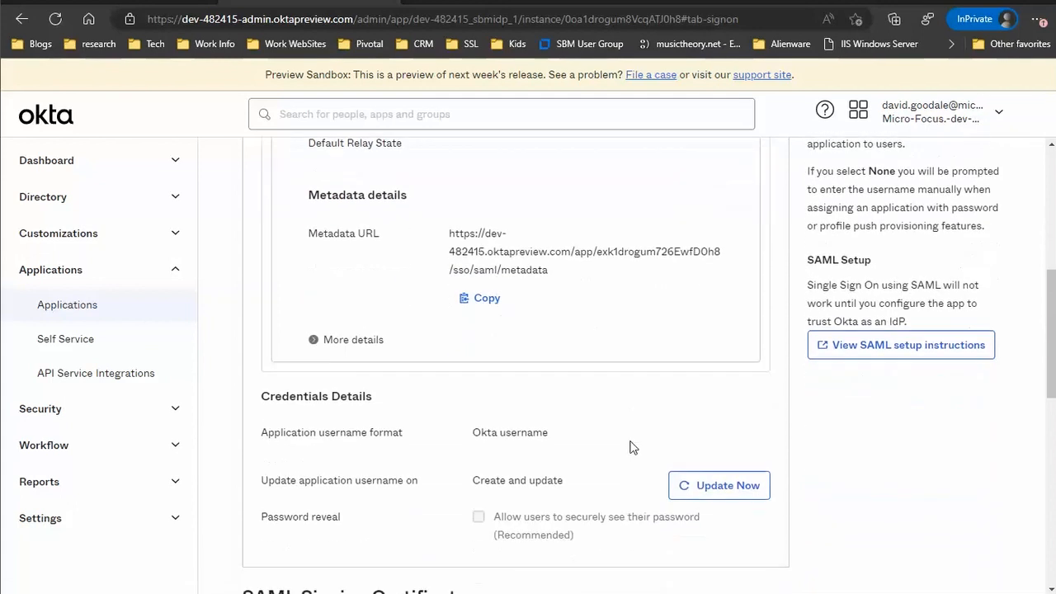
scroll(627, 437, "down", 2)
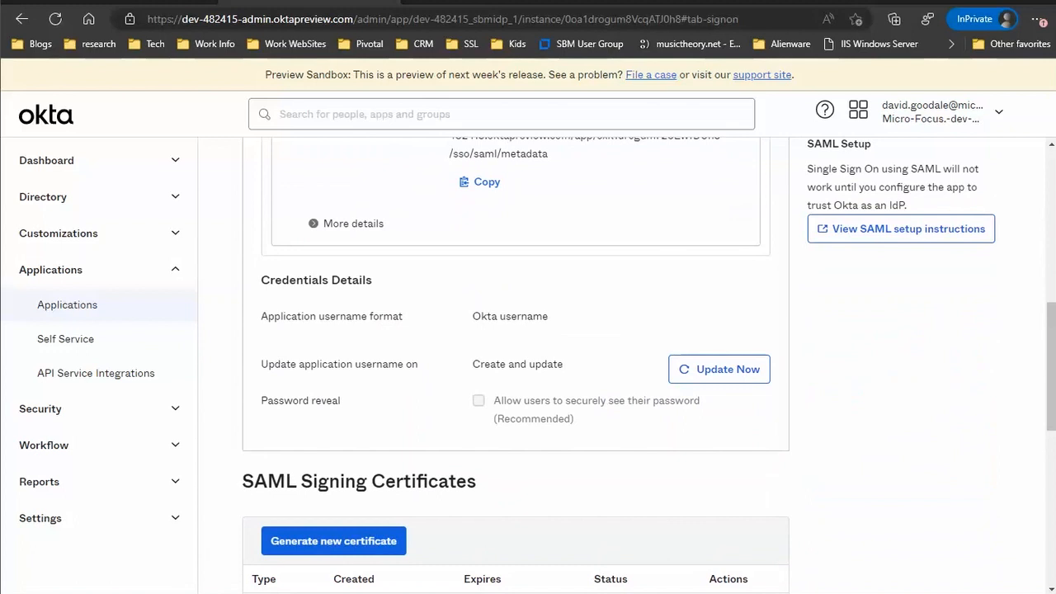
- Return to SBM Configurator, close the service provider metadata, and import the identity provider metadata from the copied Okta URL
mouse_move(390, 593)
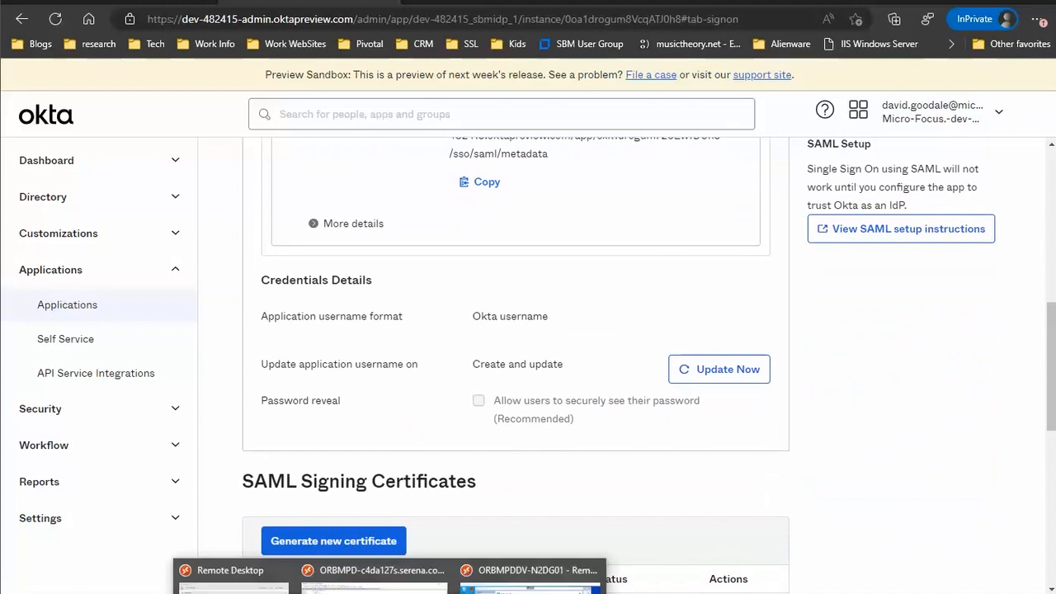
left_click(528, 581)
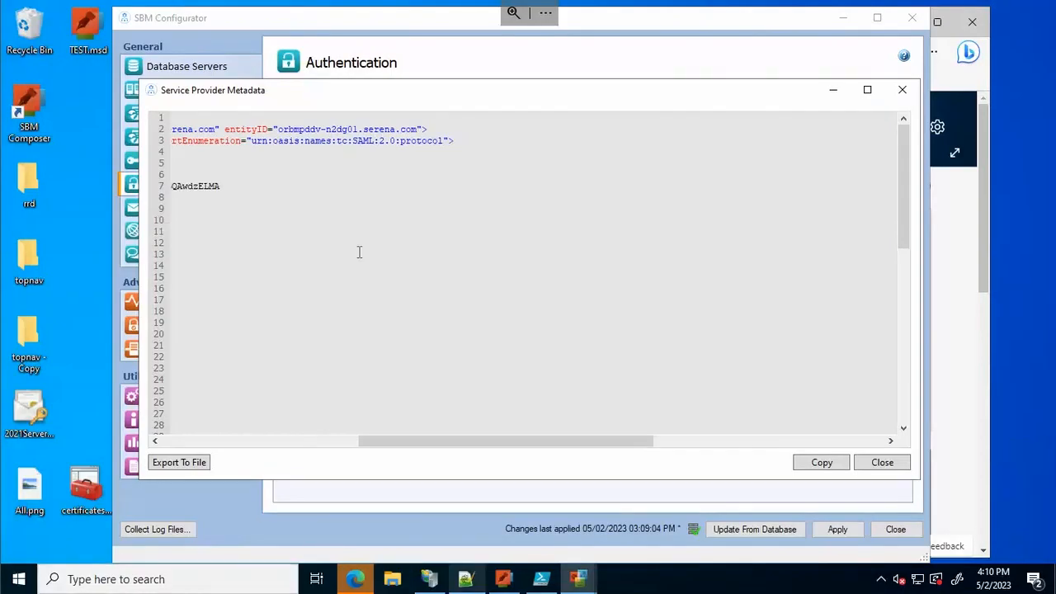
left_click(883, 463)
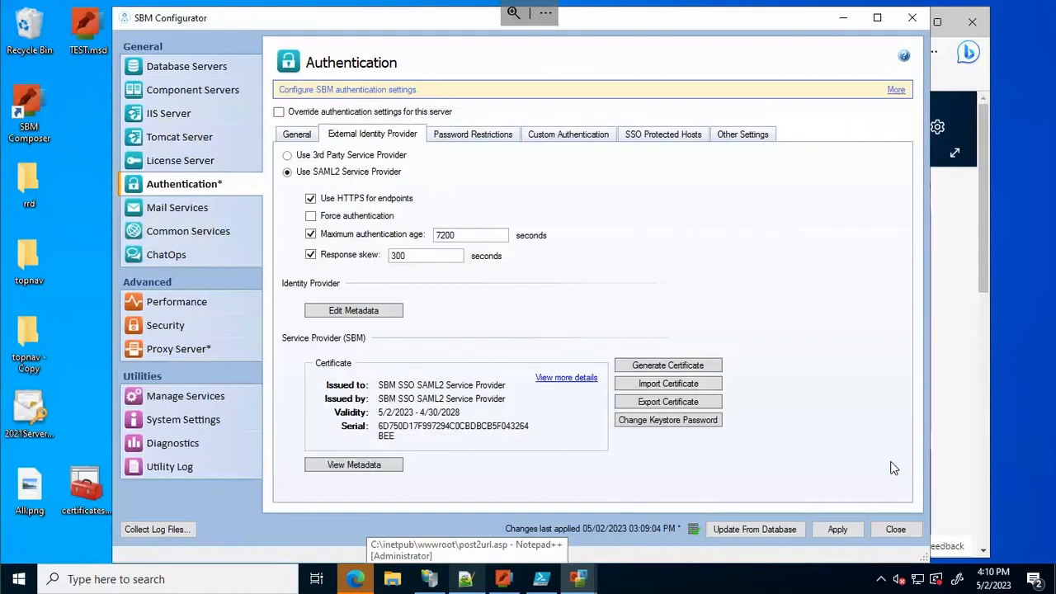
left_click(353, 310)
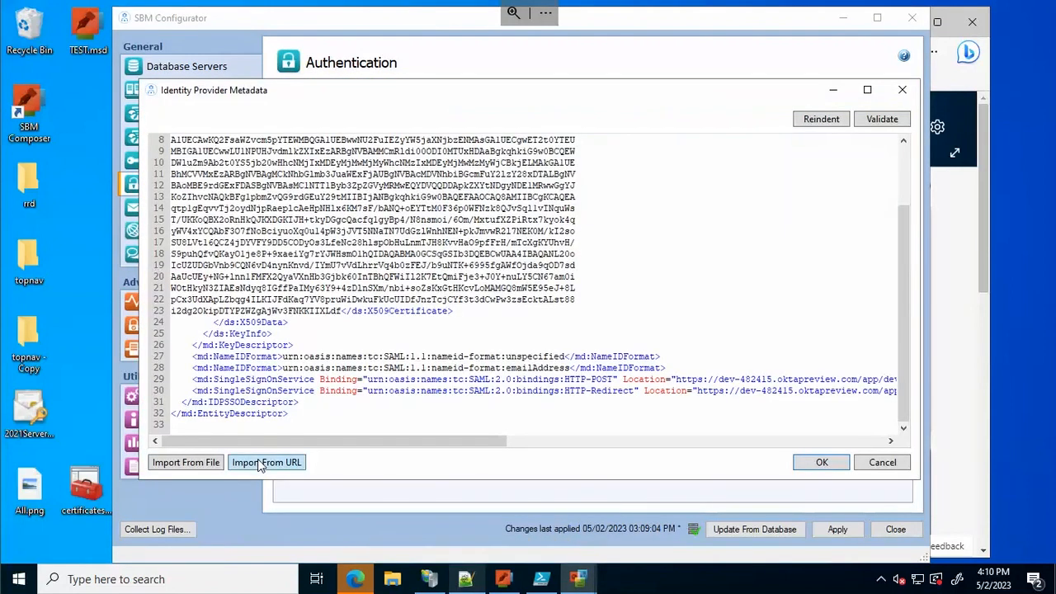
left_click(260, 464)
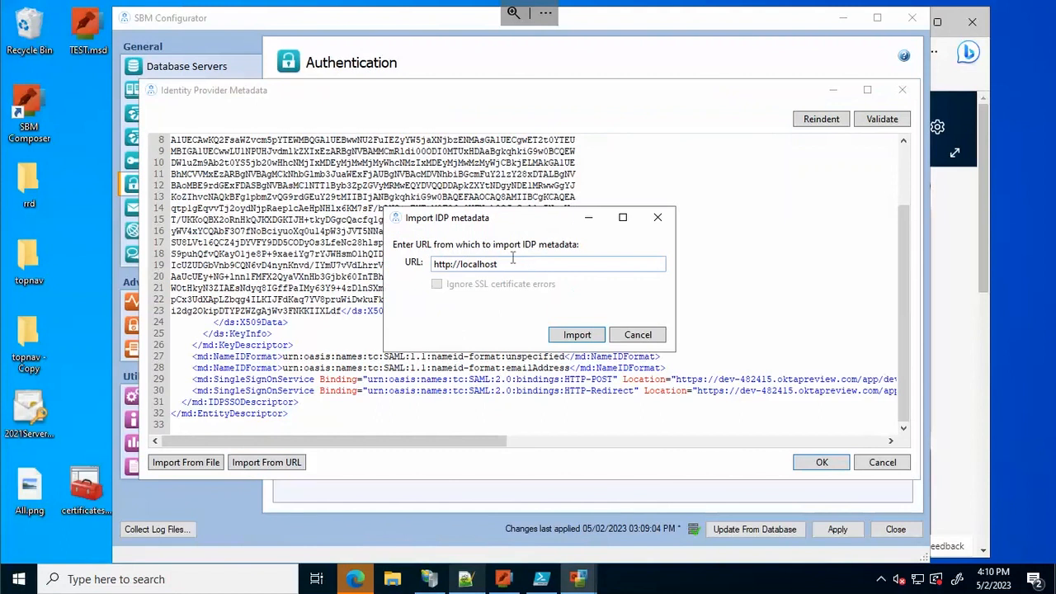
left_click_drag(512, 259, 360, 268)
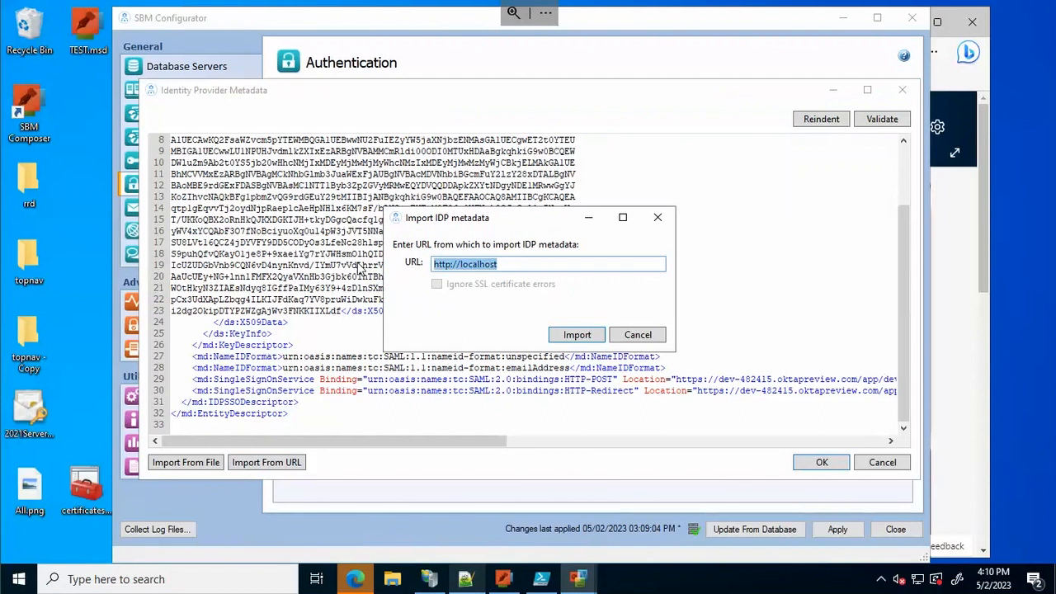
key("ctrl+v")
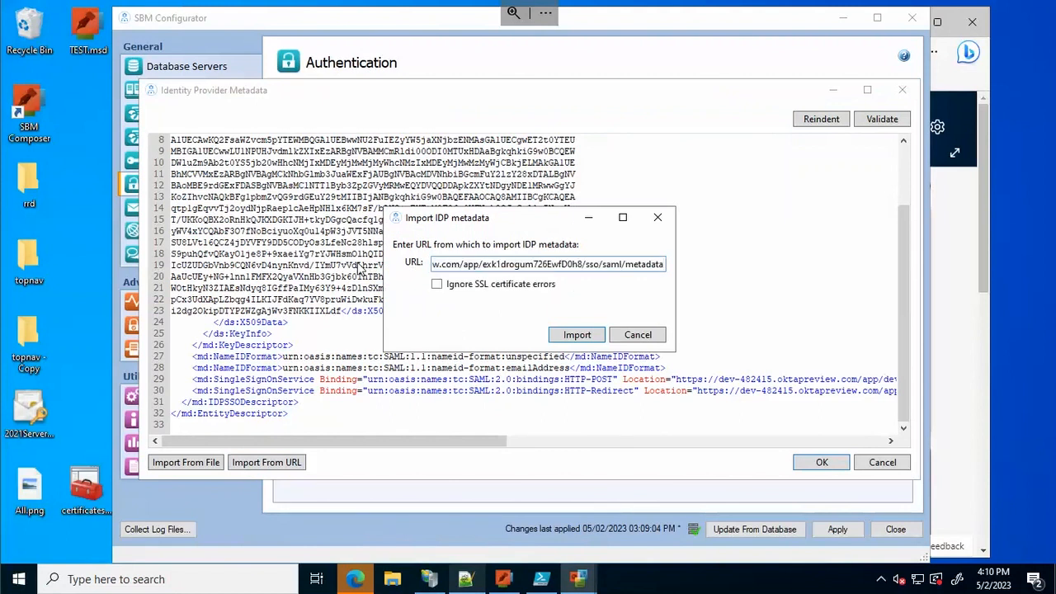
left_click(577, 335)
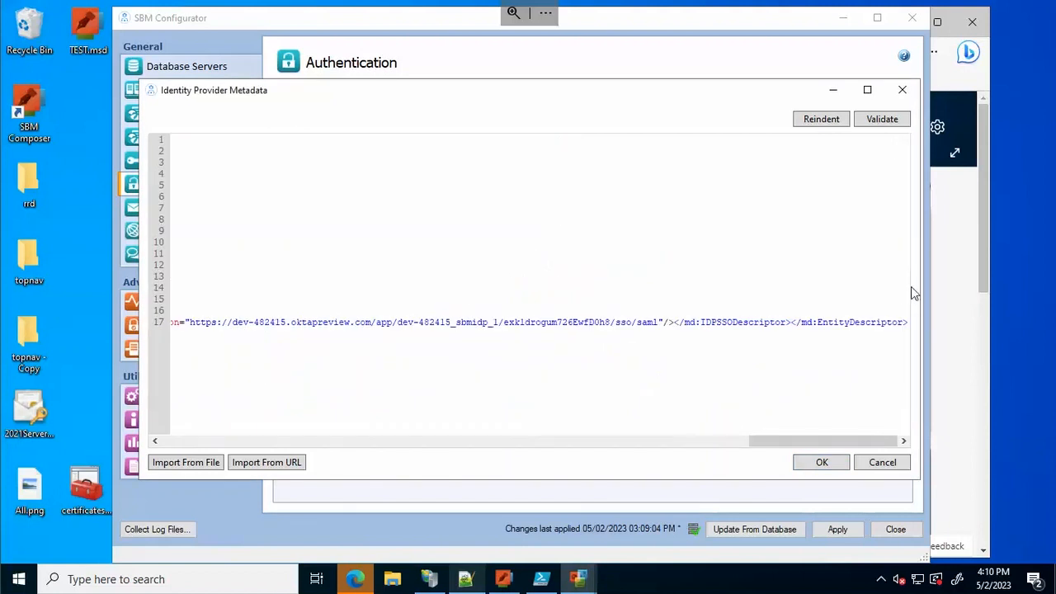
- Reindent the imported identity provider metadata and validate its XML
left_click(820, 119)
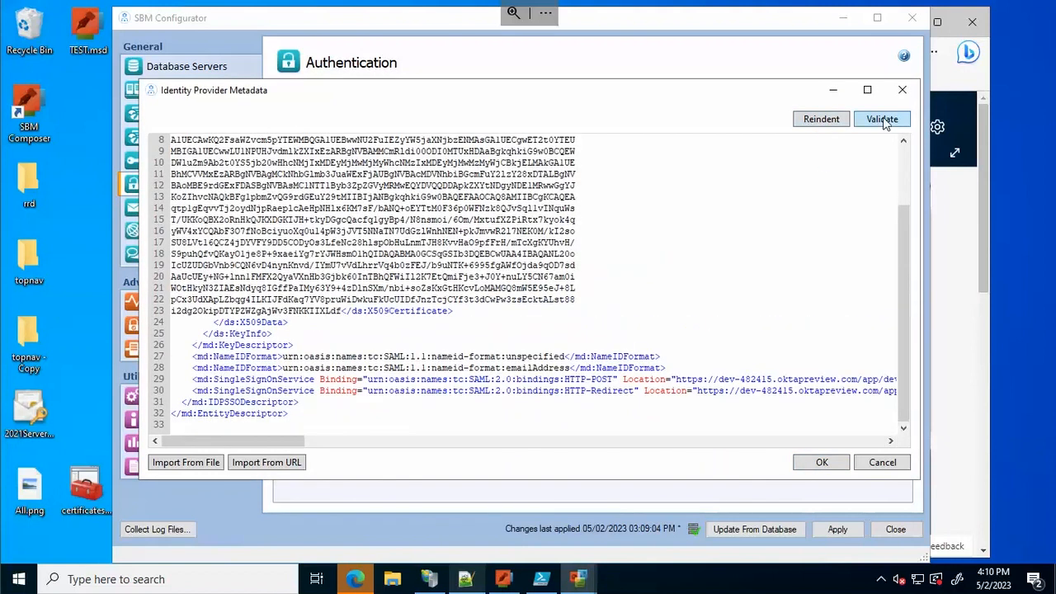
left_click(882, 119)
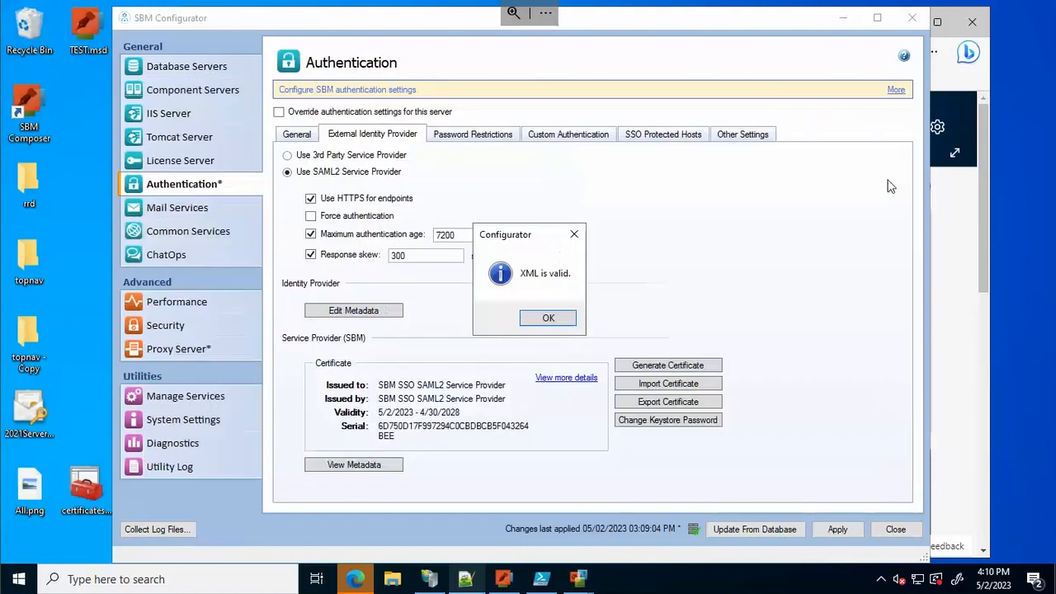
left_click(547, 319)
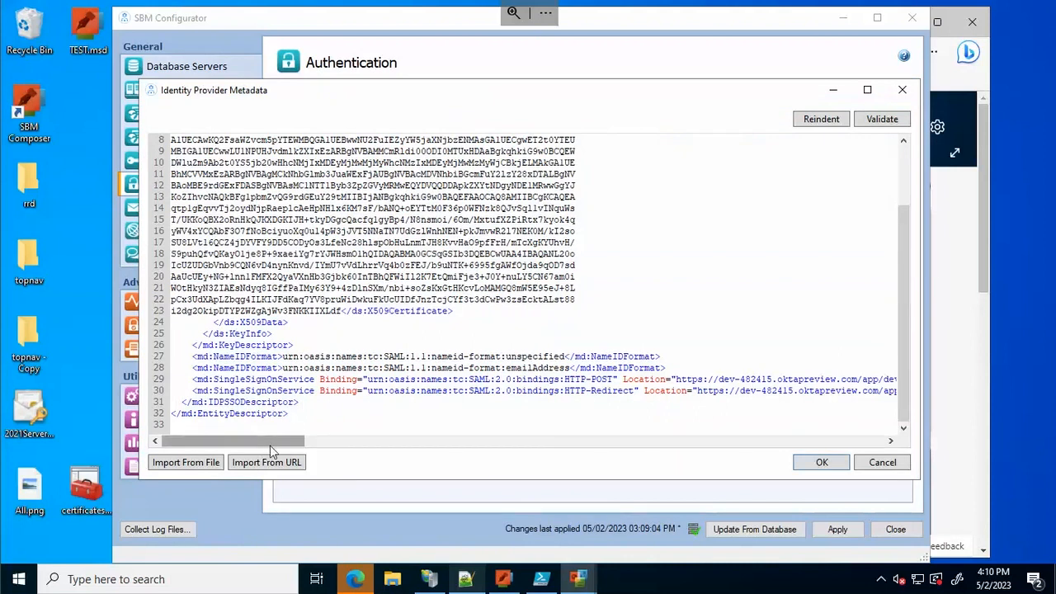
- Review the SingleSignOnService locations and entityID in the identity provider metadata, then accept it
left_click_drag(265, 443, 333, 451)
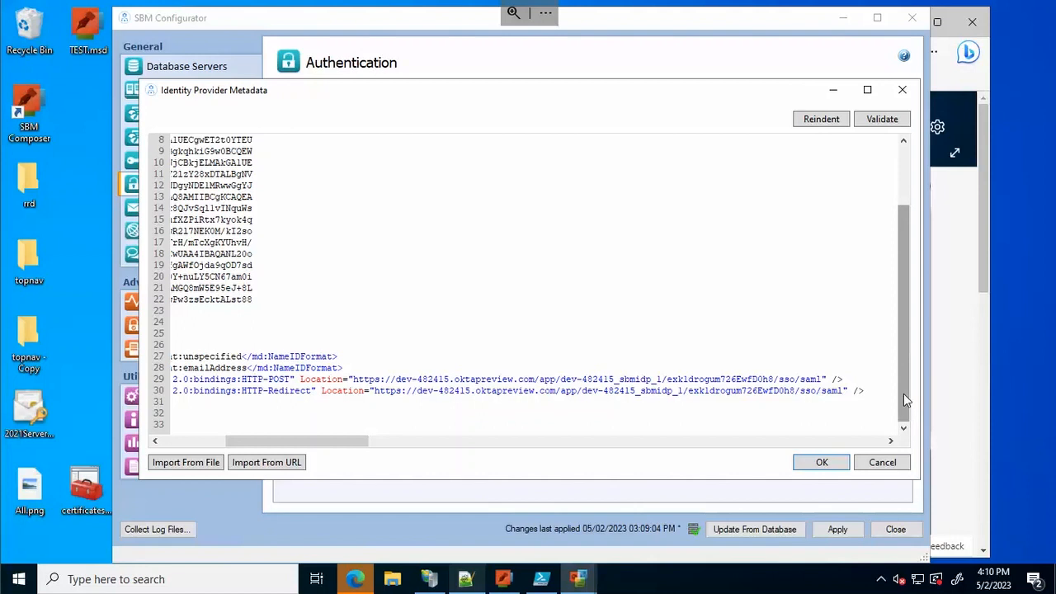
scroll(866, 380, "up", 3)
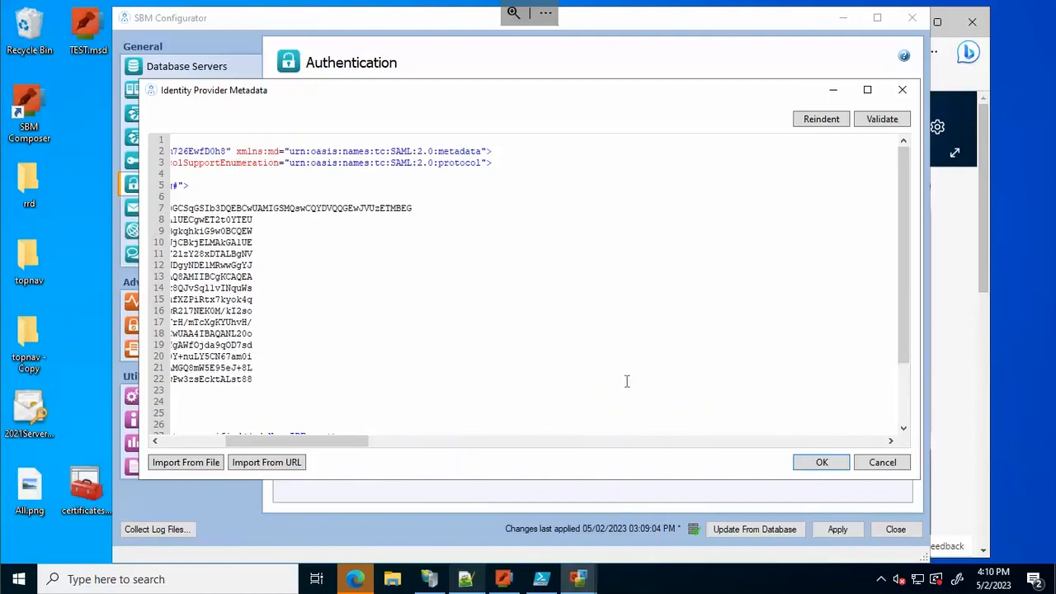
scroll(306, 440, "left", 3)
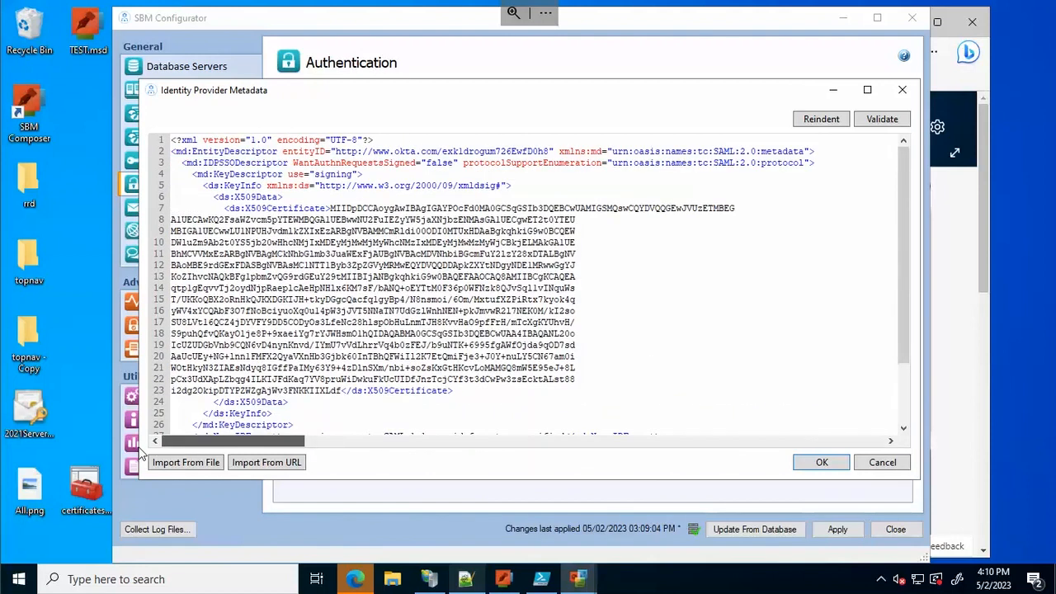
left_click(818, 463)
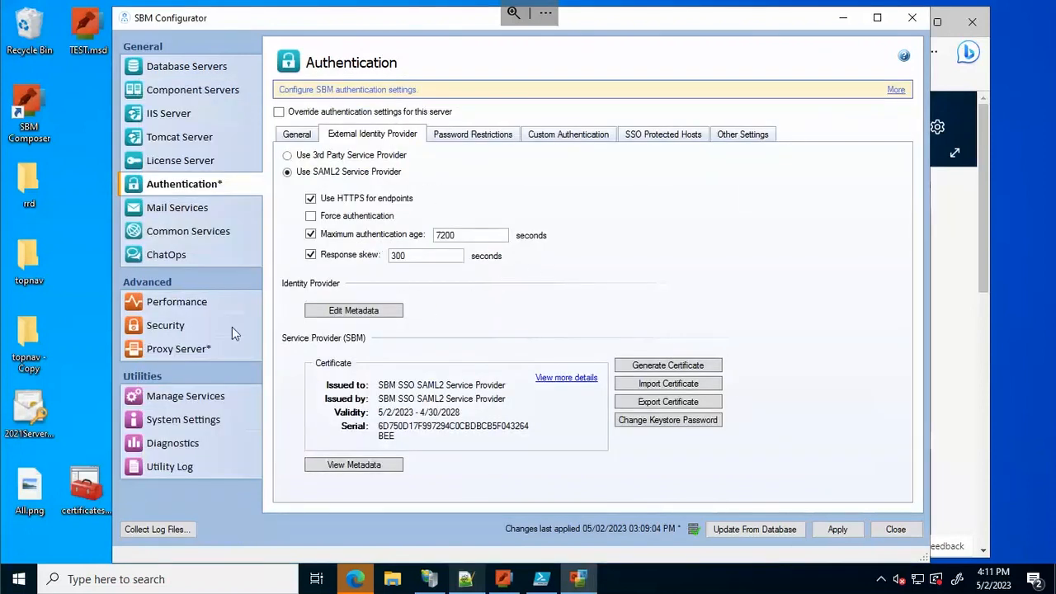
- Check the Secure SSO settings under Security and apply all configuration changes, allowing the active SBM services to be stopped
left_click(173, 327)
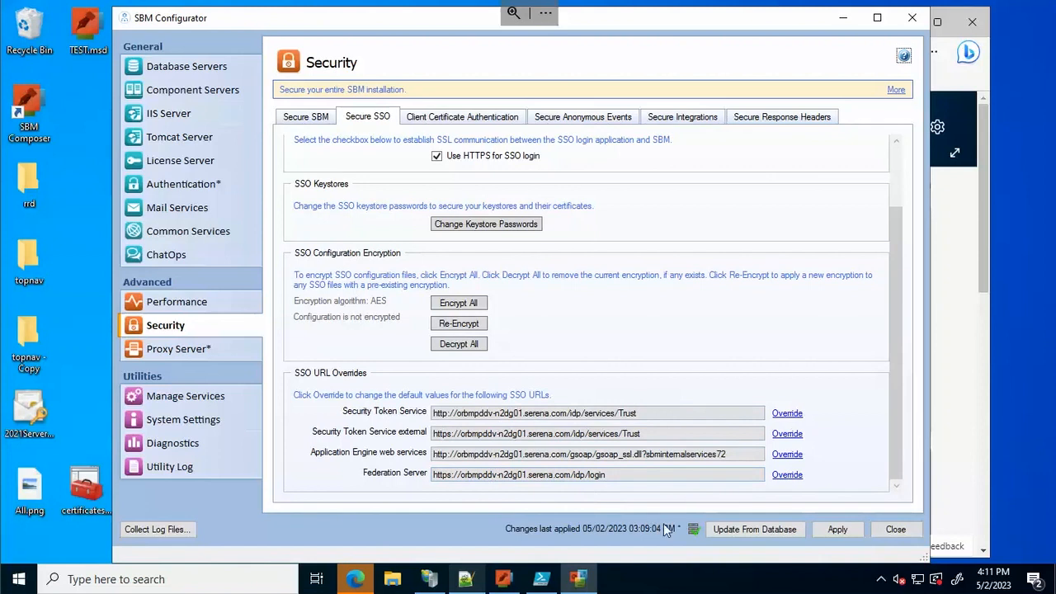
left_click(835, 531)
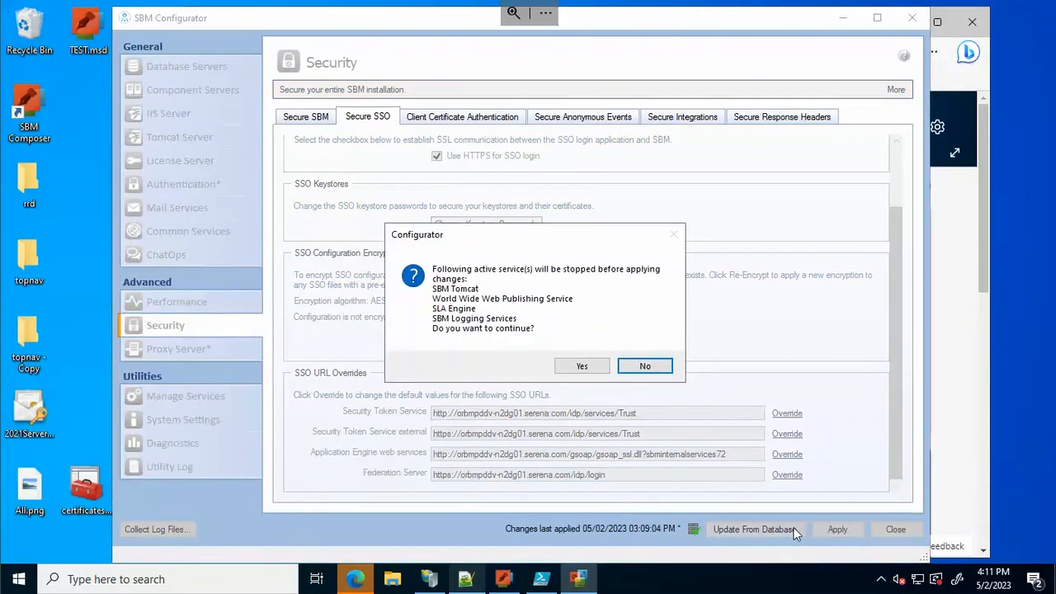
left_click(581, 367)
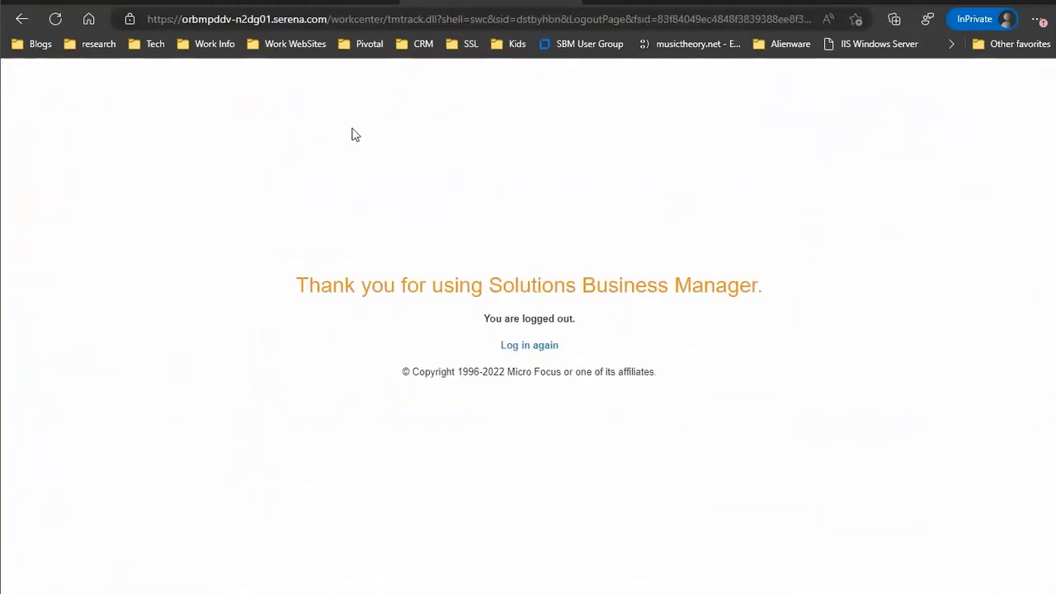
- Log in to SBM Work Center again from the logged-out page to test the Okta SSO login
left_click(537, 350)
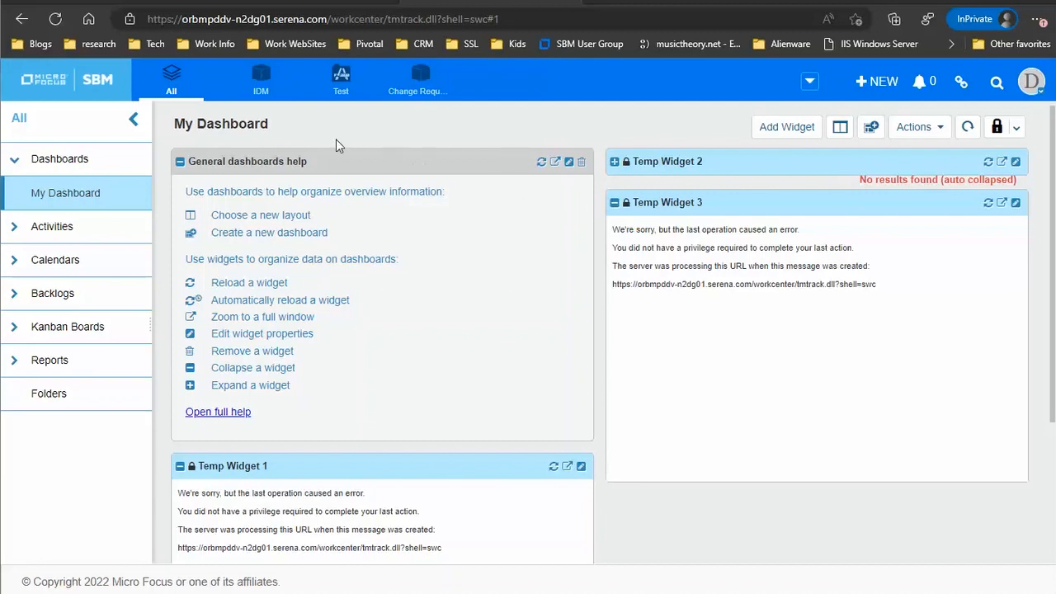
- Switch to the SBM documentation on Configuring External Identity Provider Settings and review the SAML2 and third-party service provider instructions
left_click(128, 2)
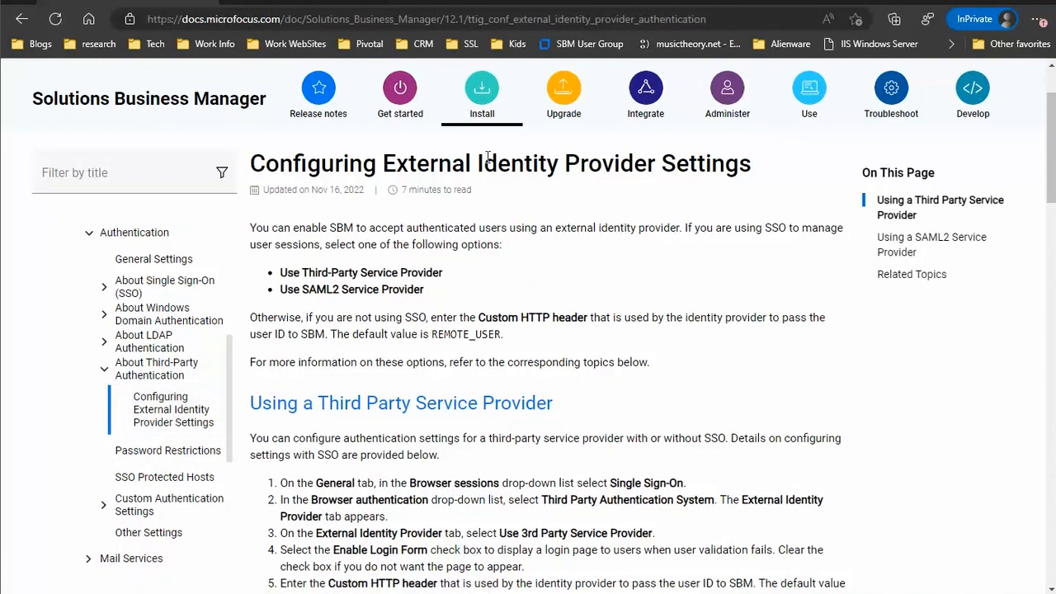
scroll(428, 395, "down", 3)
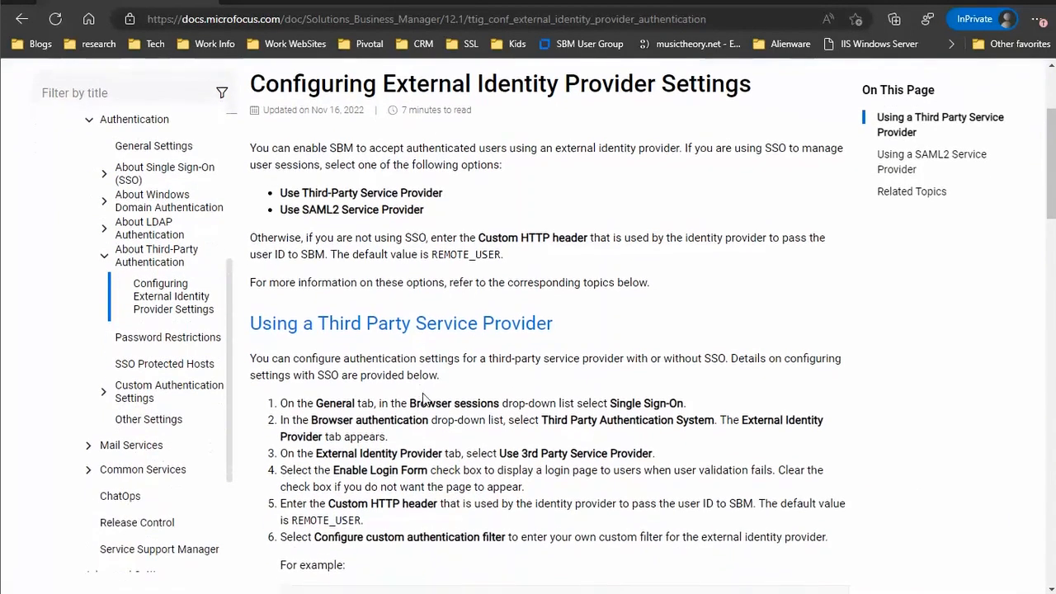
scroll(428, 395, "down", 10)
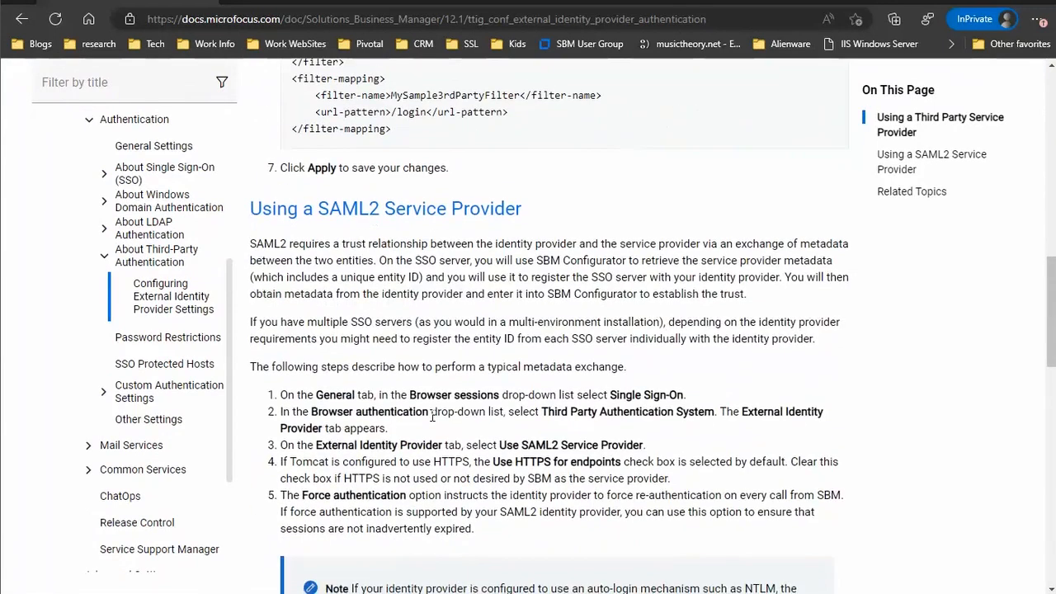
scroll(437, 394, "down", 1)
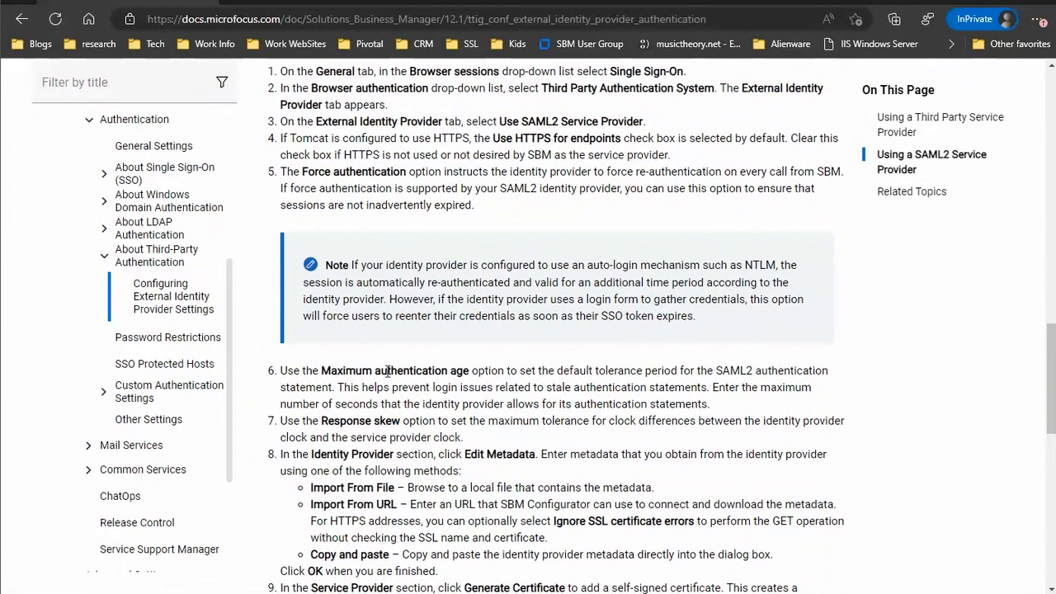
scroll(401, 370, "down", 3)
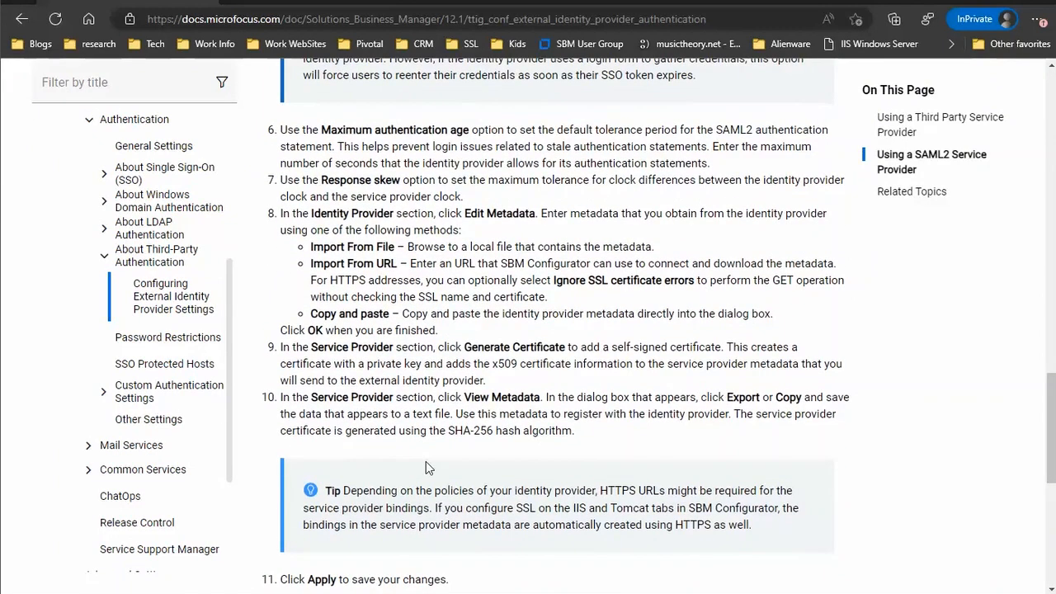
scroll(424, 414, "up", 5)
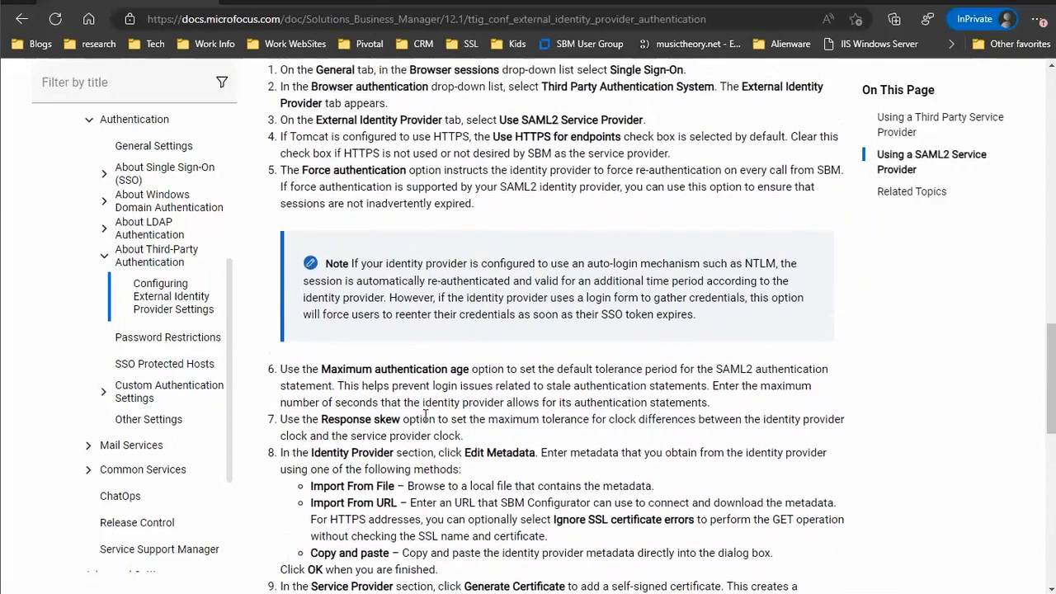
scroll(425, 415, "up", 8)
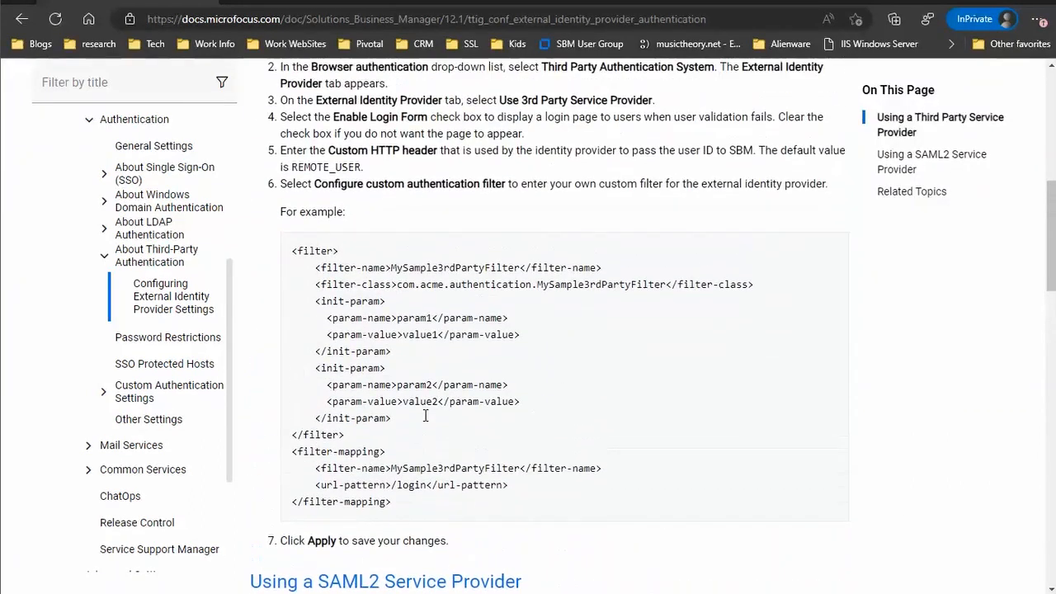
scroll(425, 416, "up", 2)
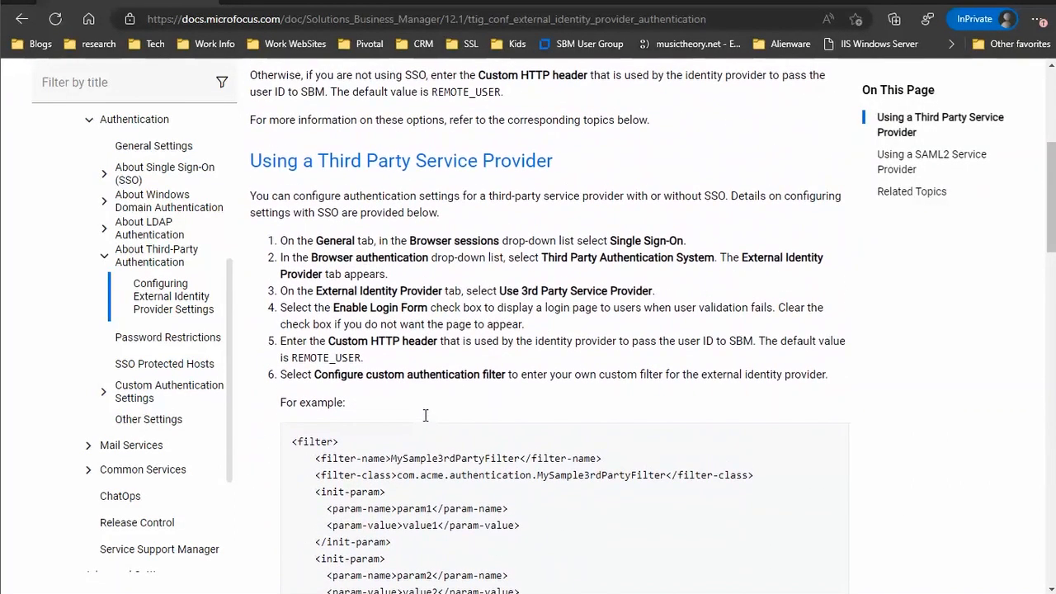